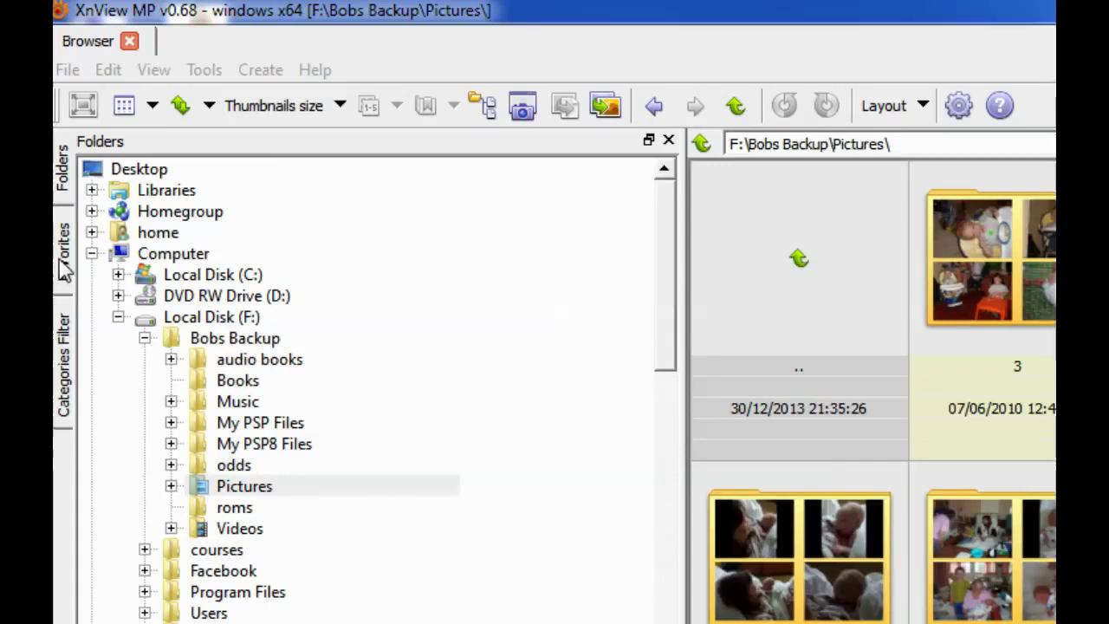
Step: Show the Favorites panel and preview 1_Full_set and Personal Pictures by expanding and collapsing them
click(63, 260)
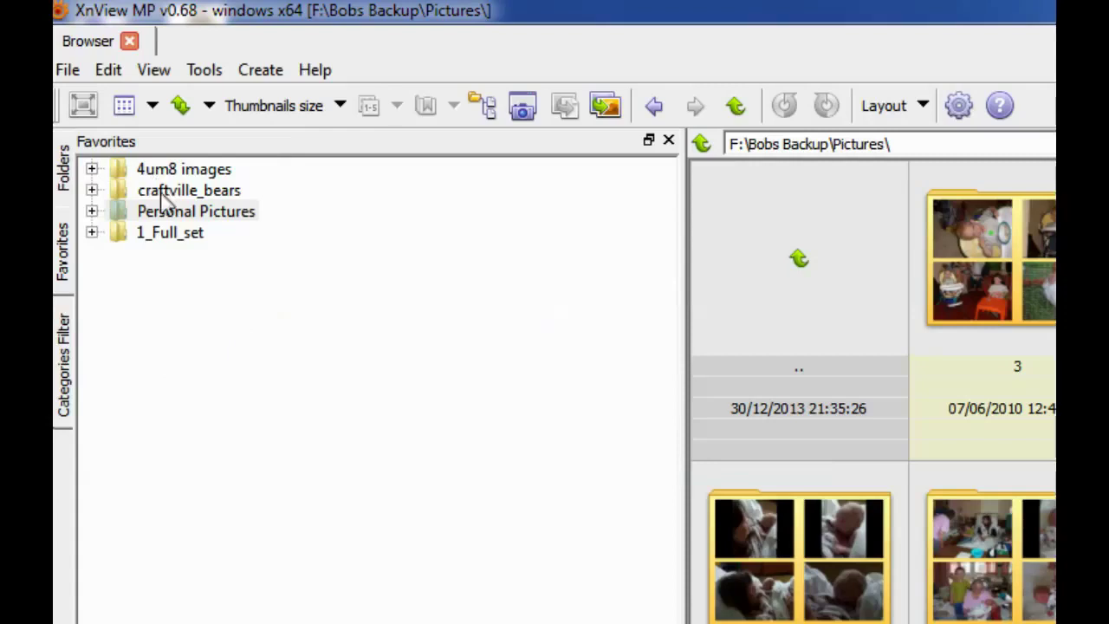
click(92, 232)
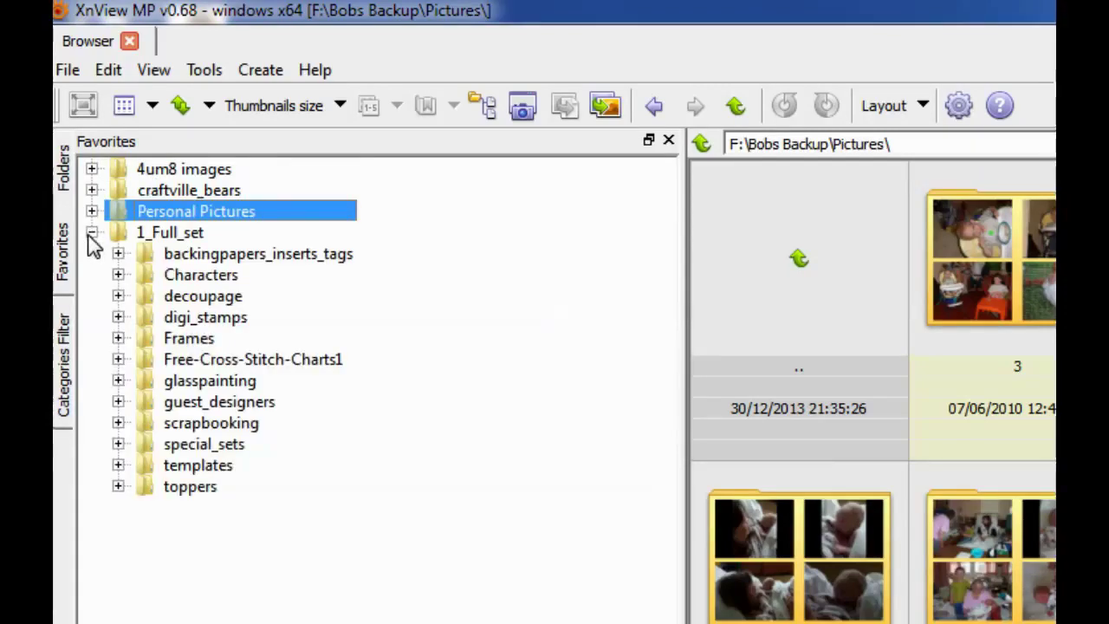
click(92, 233)
click(92, 211)
click(91, 211)
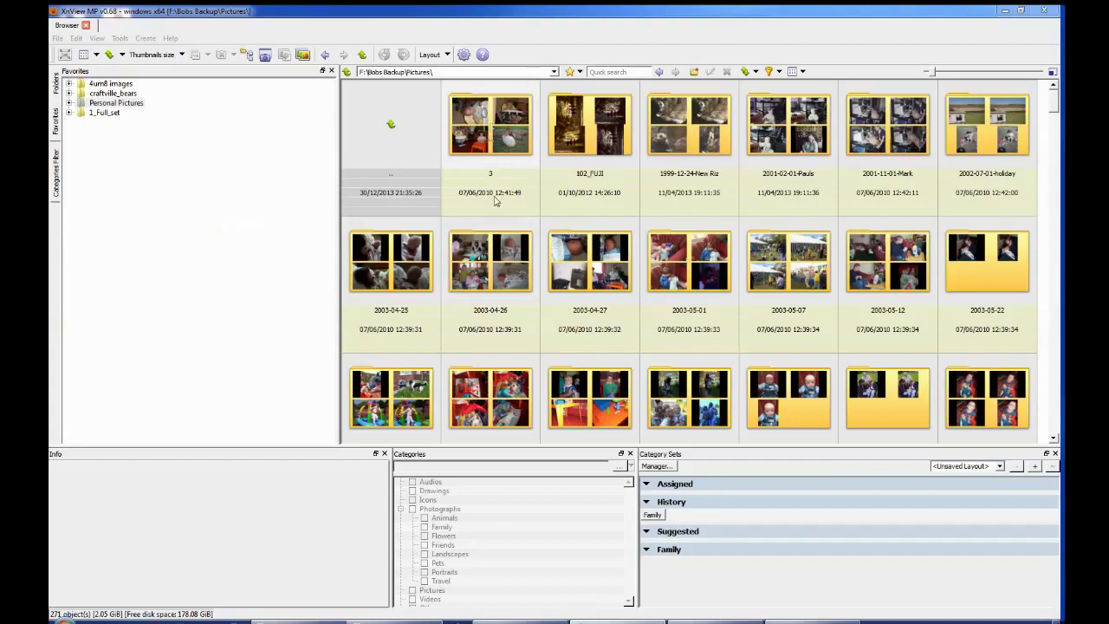
Step: Open folder 3 and try the plain Thumbnails and Thumbnails + Filename view modes
double_click(496, 130)
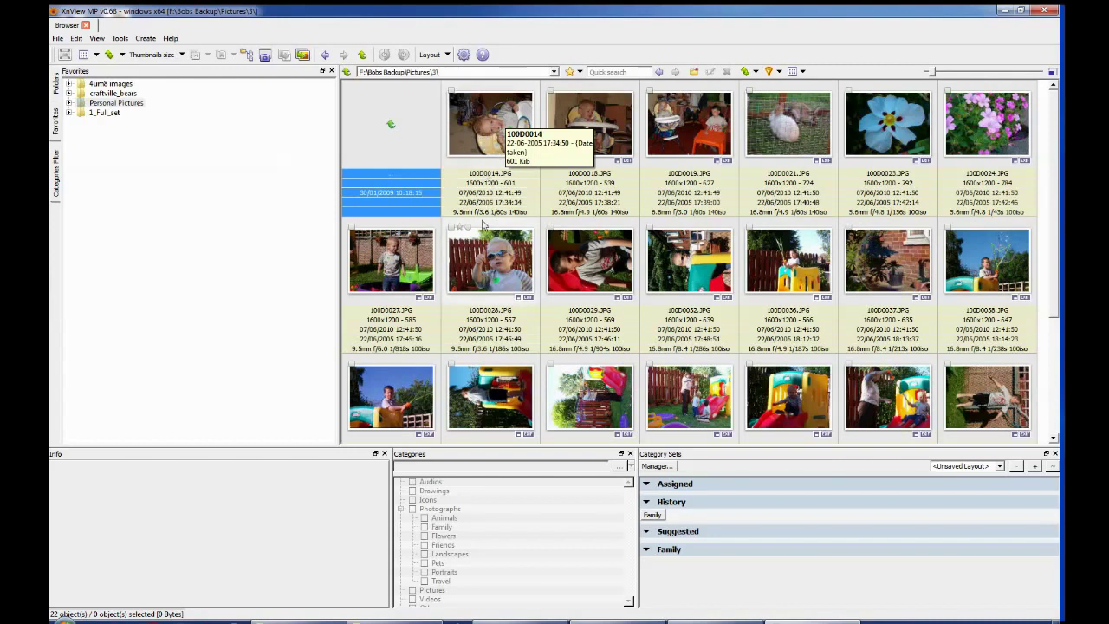
click(96, 55)
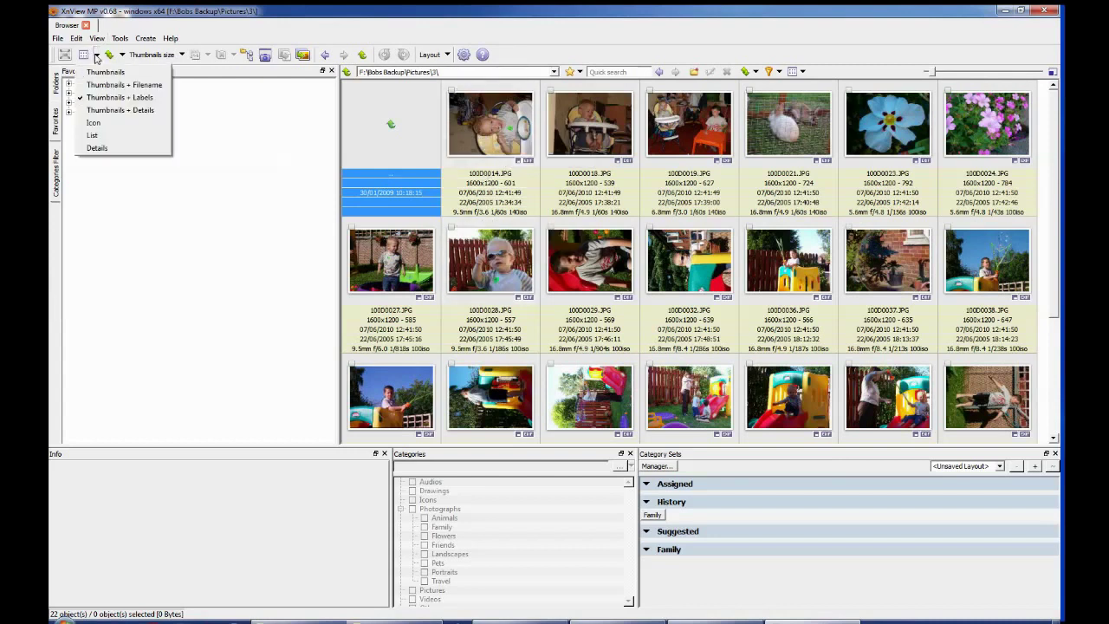
click(104, 73)
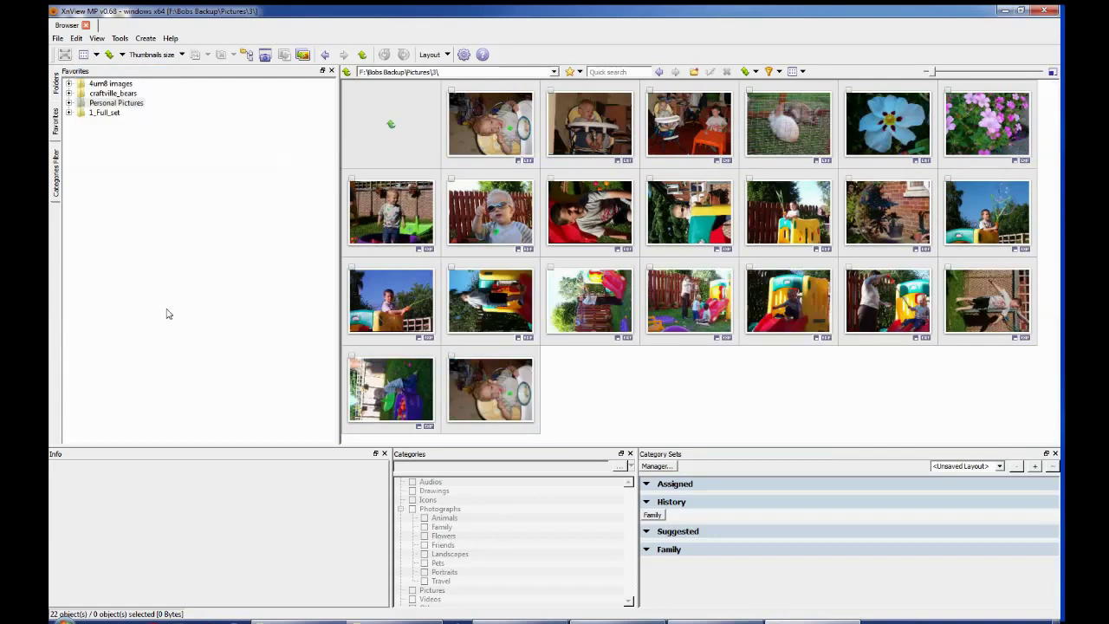
click(96, 54)
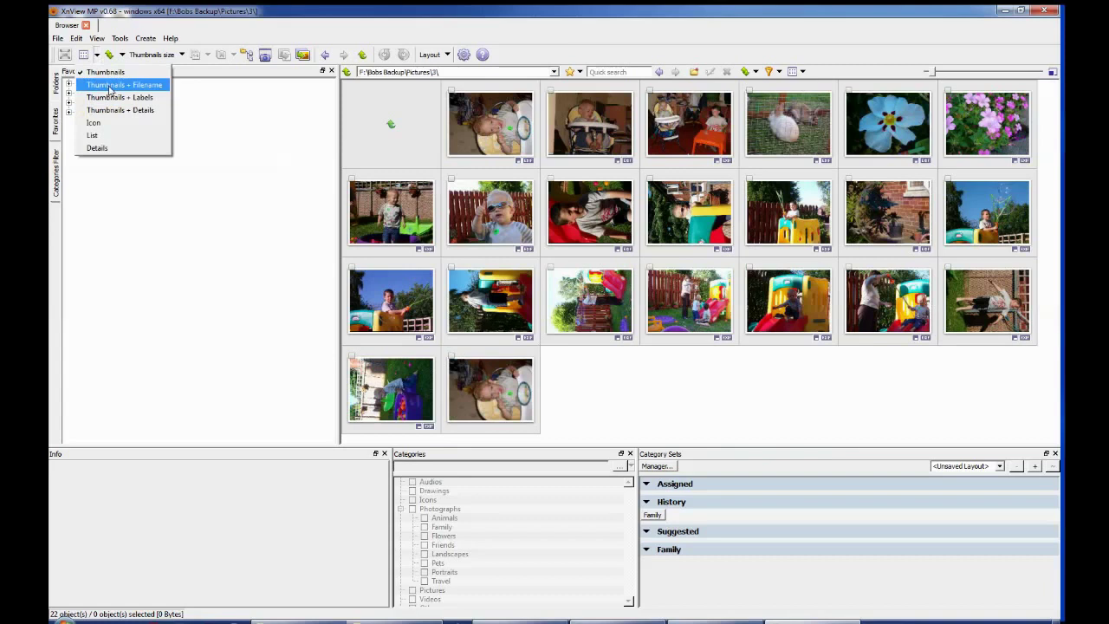
click(114, 85)
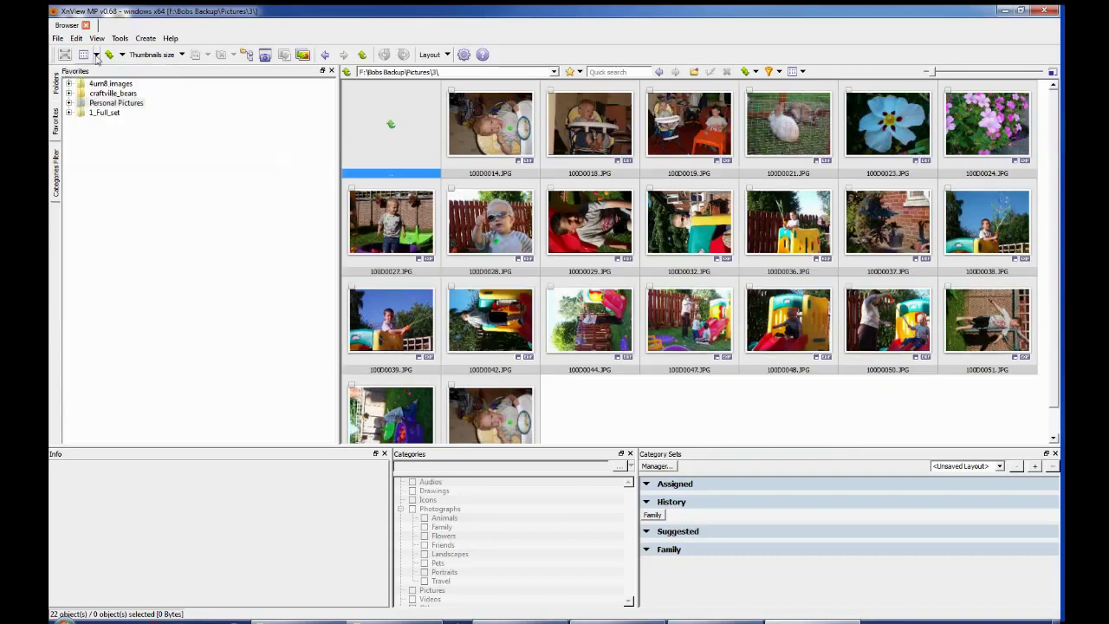
Step: Switch back to Thumbnails + Labels view and enlarge the thumbnails
click(97, 54)
click(113, 98)
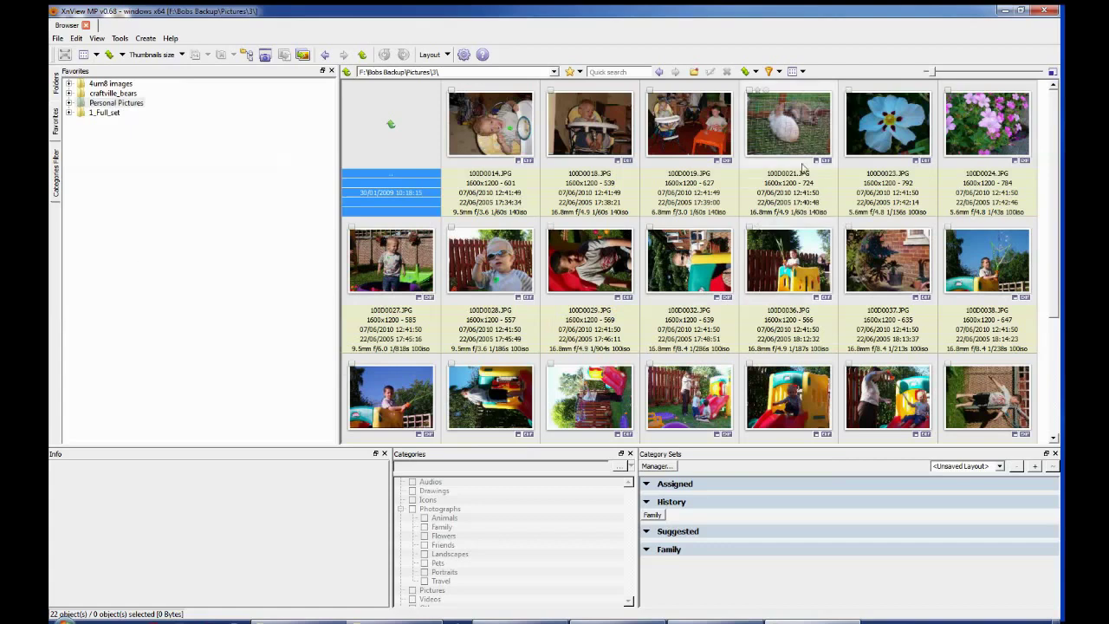
mouse_move(934, 73)
mouse_down()
mouse_move(960, 79)
mouse_move(925, 80)
mouse_move(938, 75)
mouse_up()
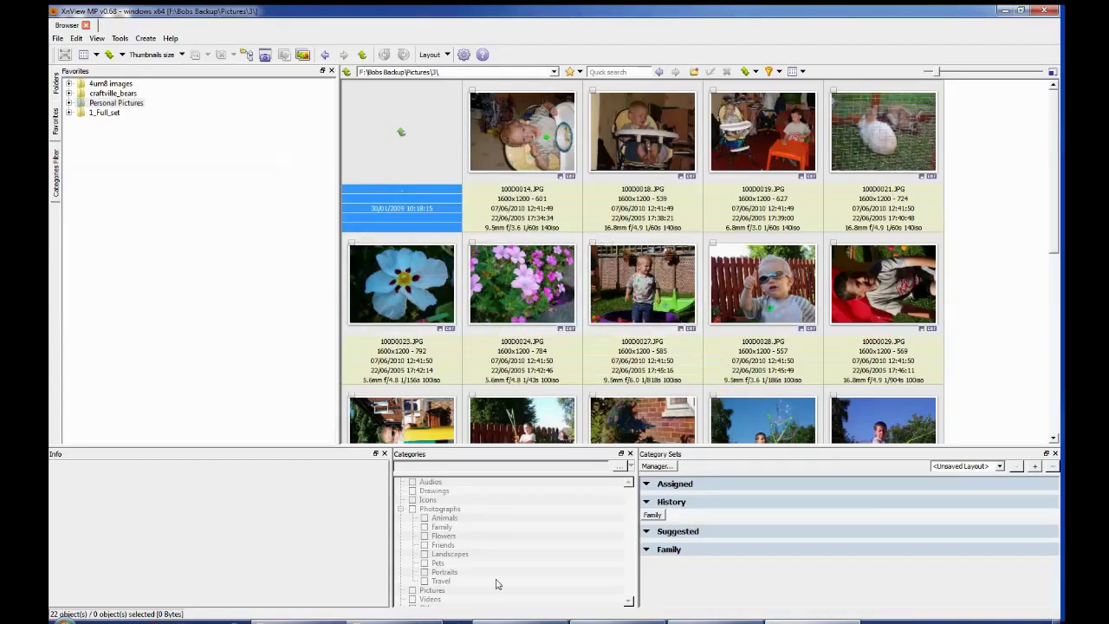
Step: Tag 100D0014.JPG, 100D0018.JPG and 100D0019.JPG with the Photographs > Family category
click(509, 149)
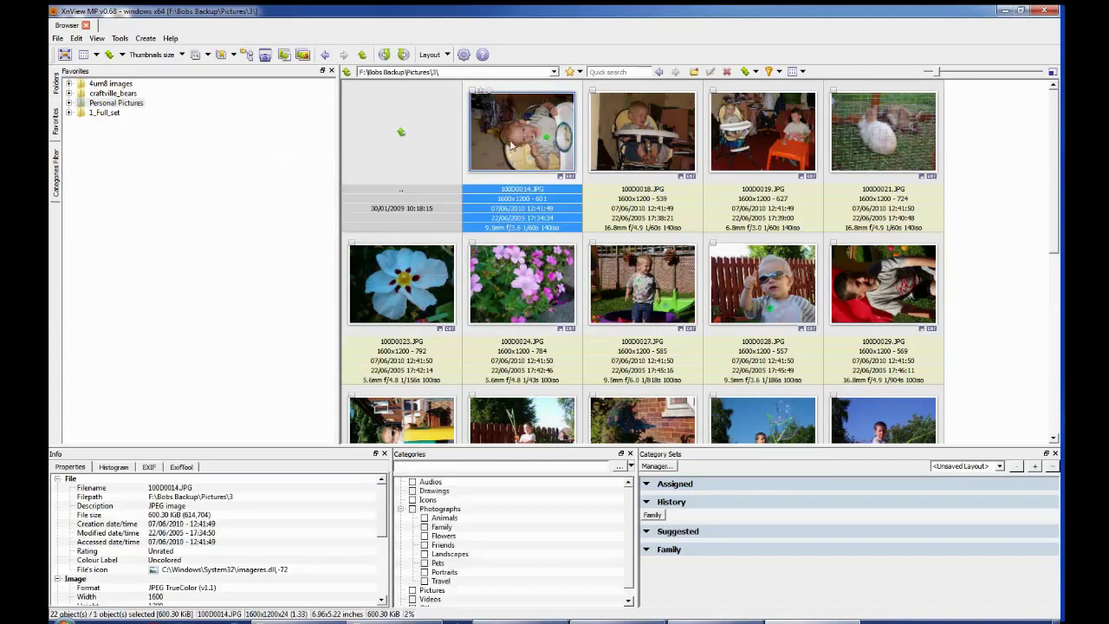
click(425, 527)
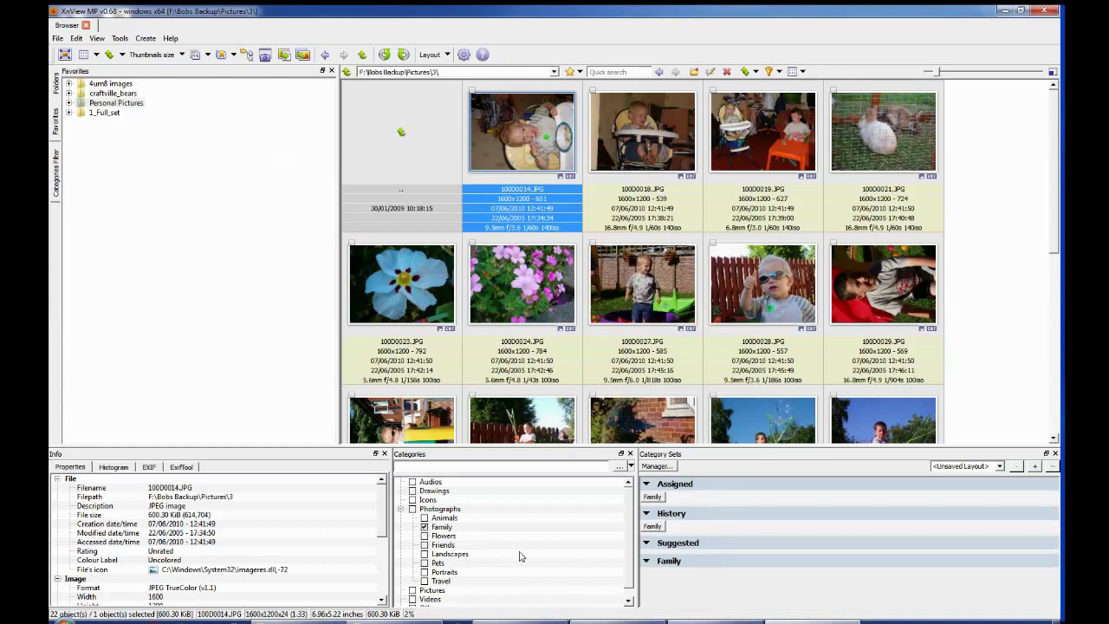
click(637, 143)
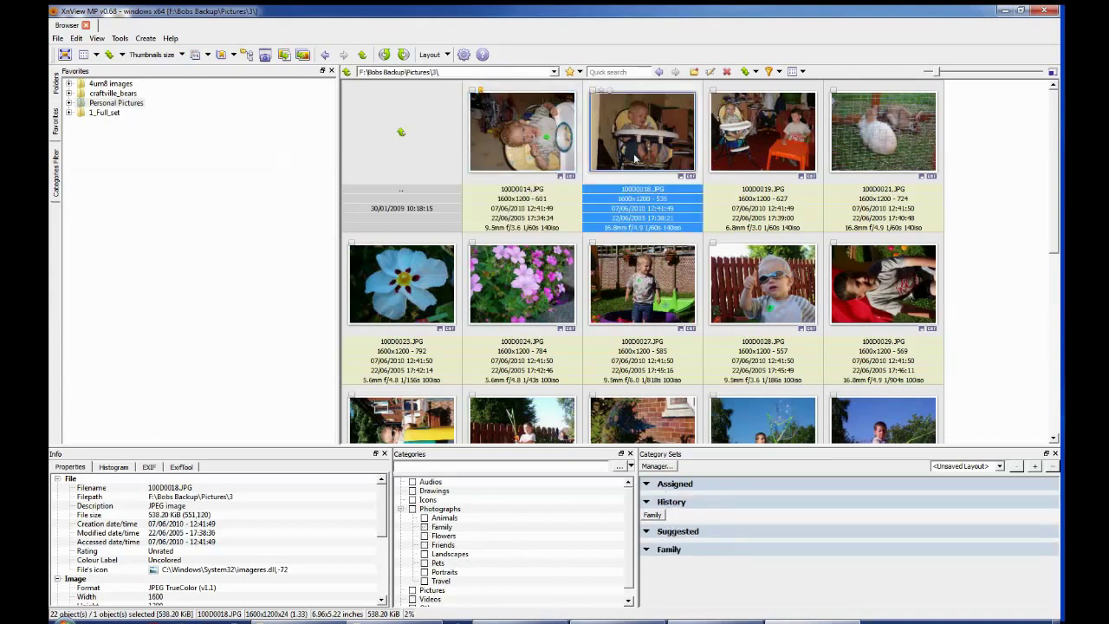
click(425, 527)
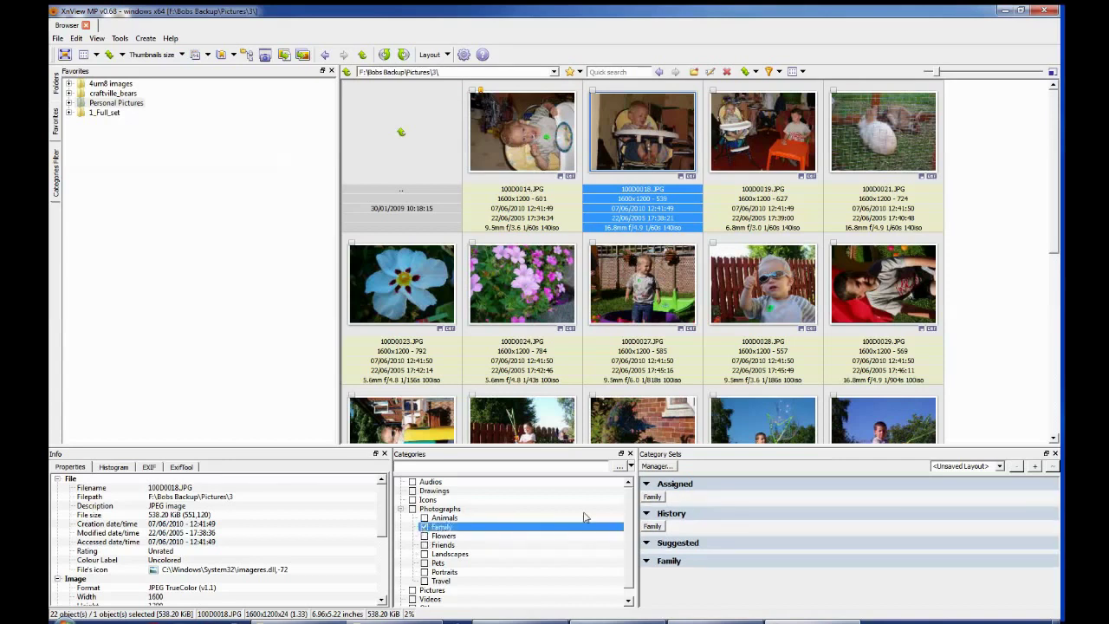
click(758, 145)
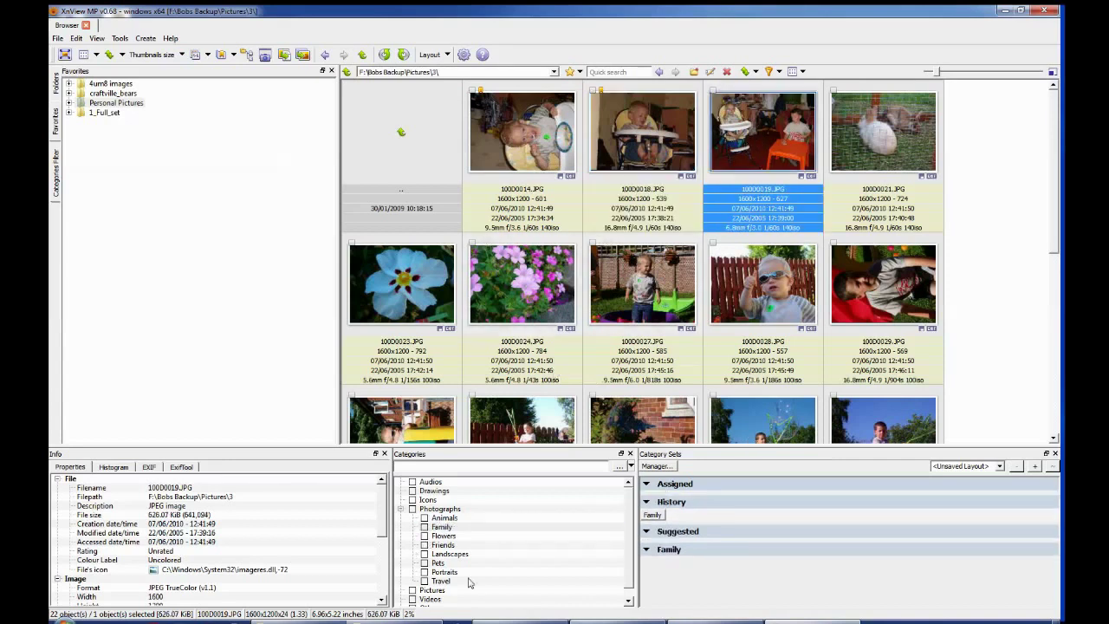
click(424, 528)
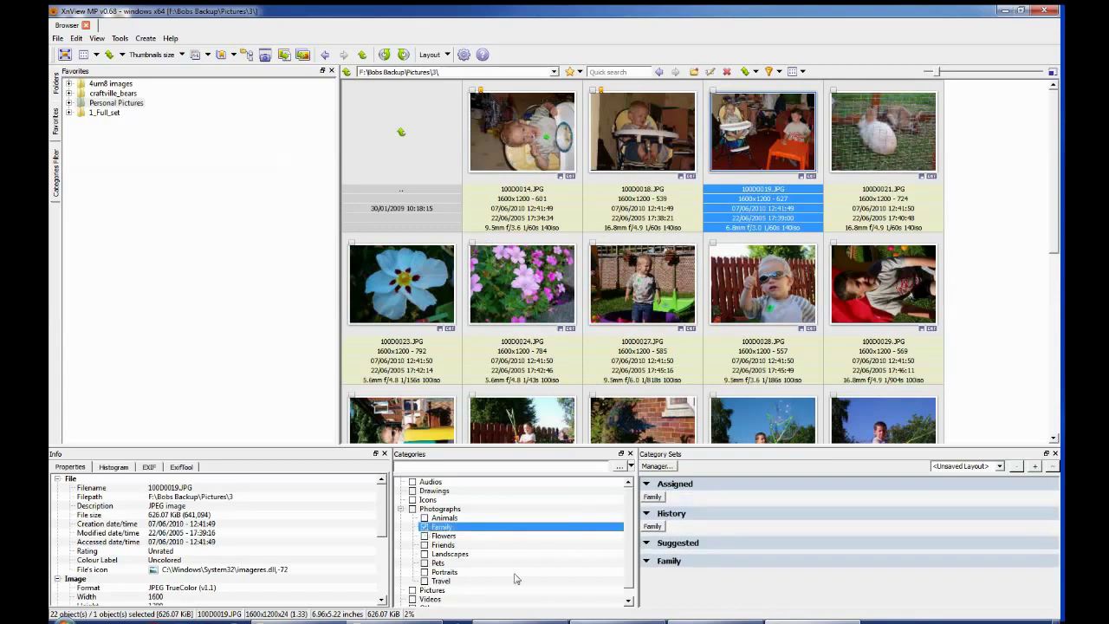
Step: Mark 100D0014.JPG with the blue To do colour label
click(480, 90)
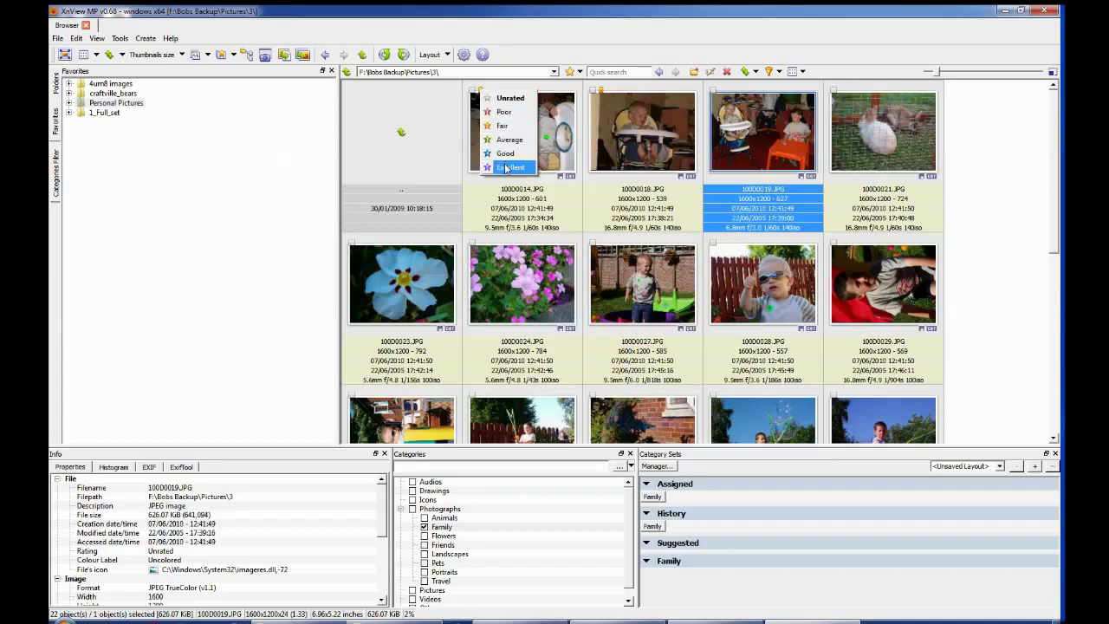
click(545, 26)
click(489, 92)
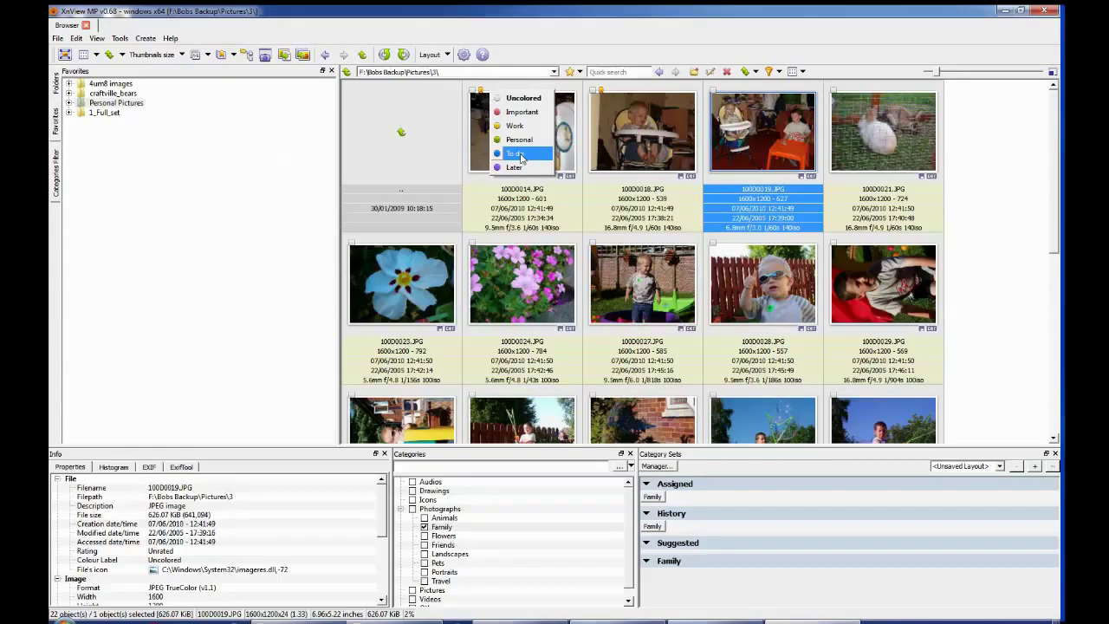
click(540, 40)
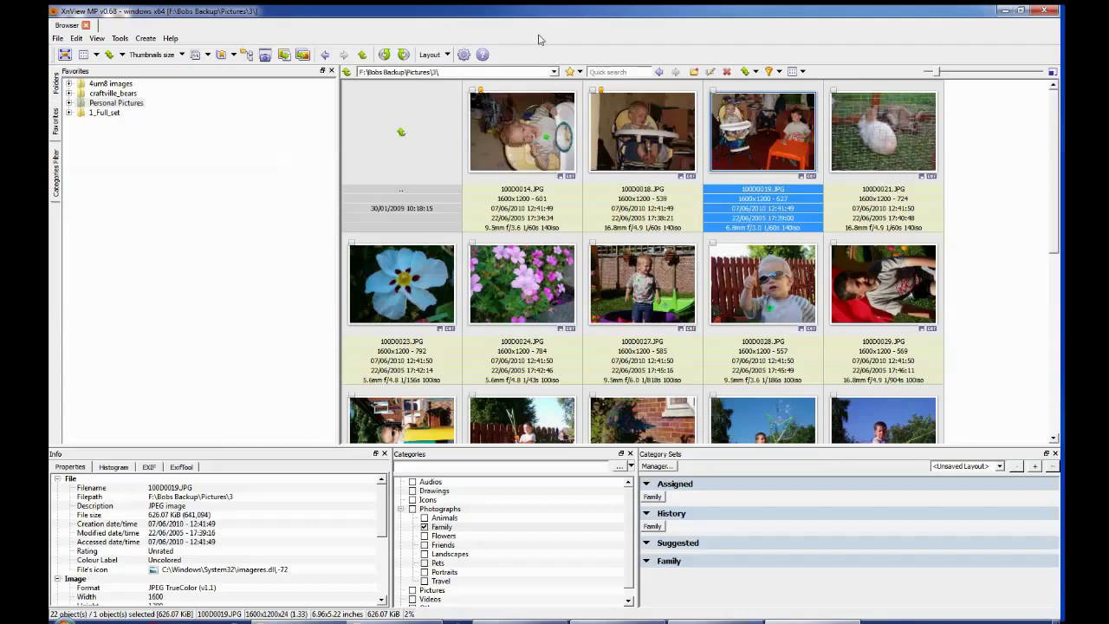
click(492, 97)
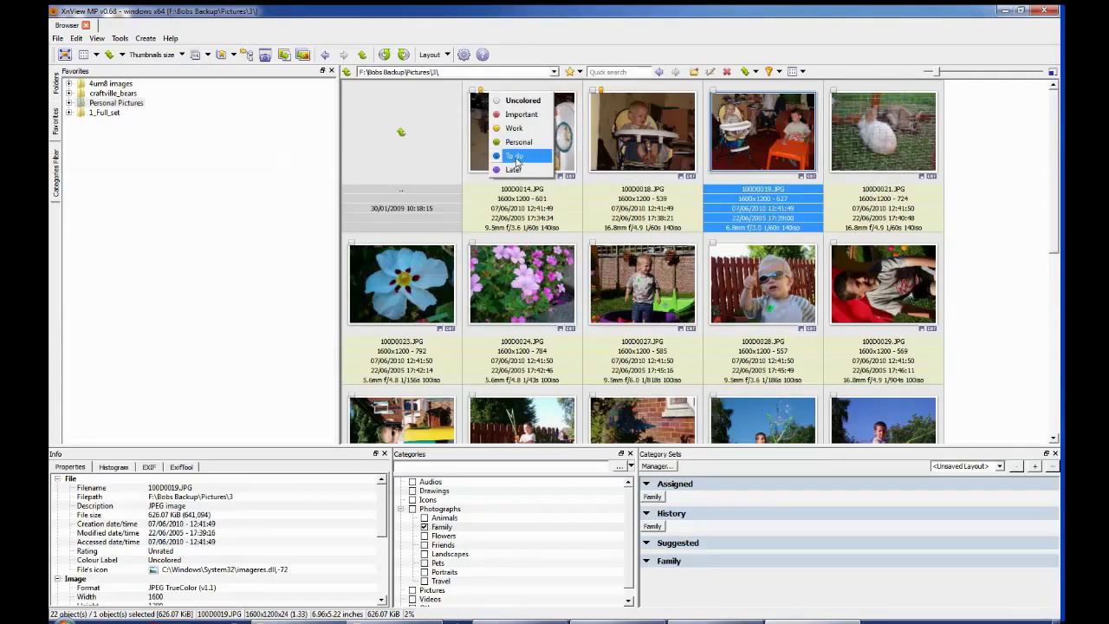
click(516, 156)
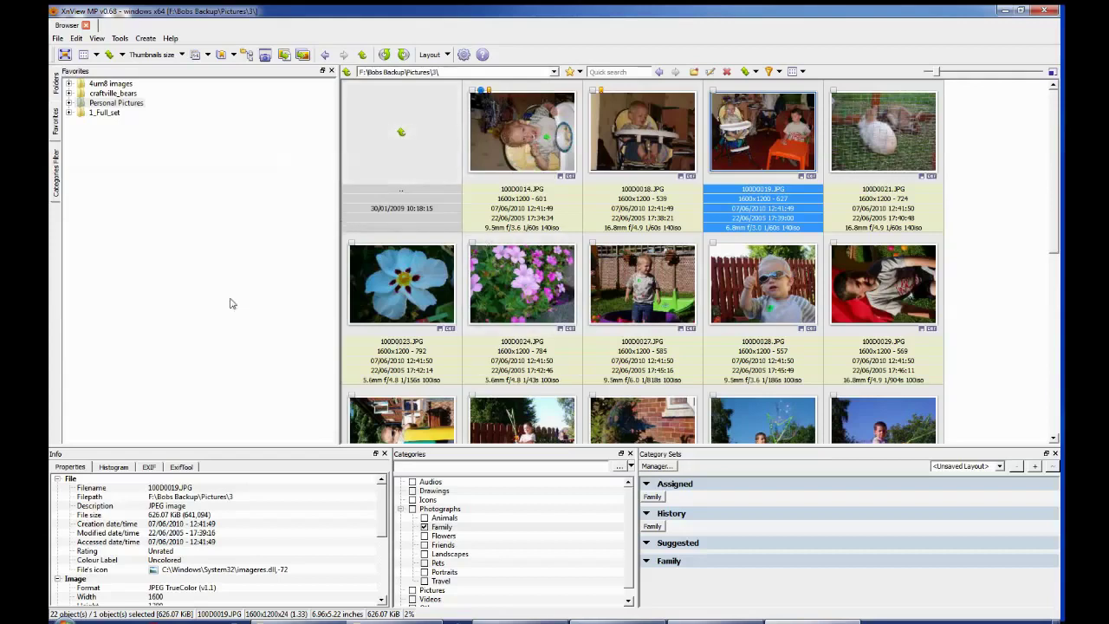
Step: Filter the catalogue to Family-tagged photos, then to the To do label, and return to Favorites
click(55, 175)
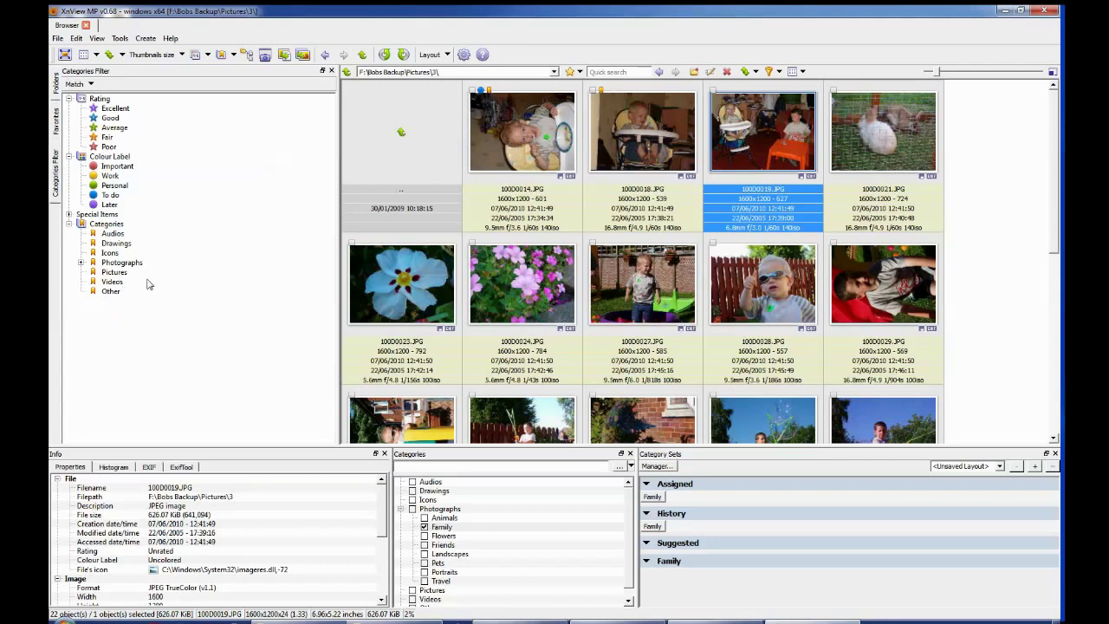
click(81, 263)
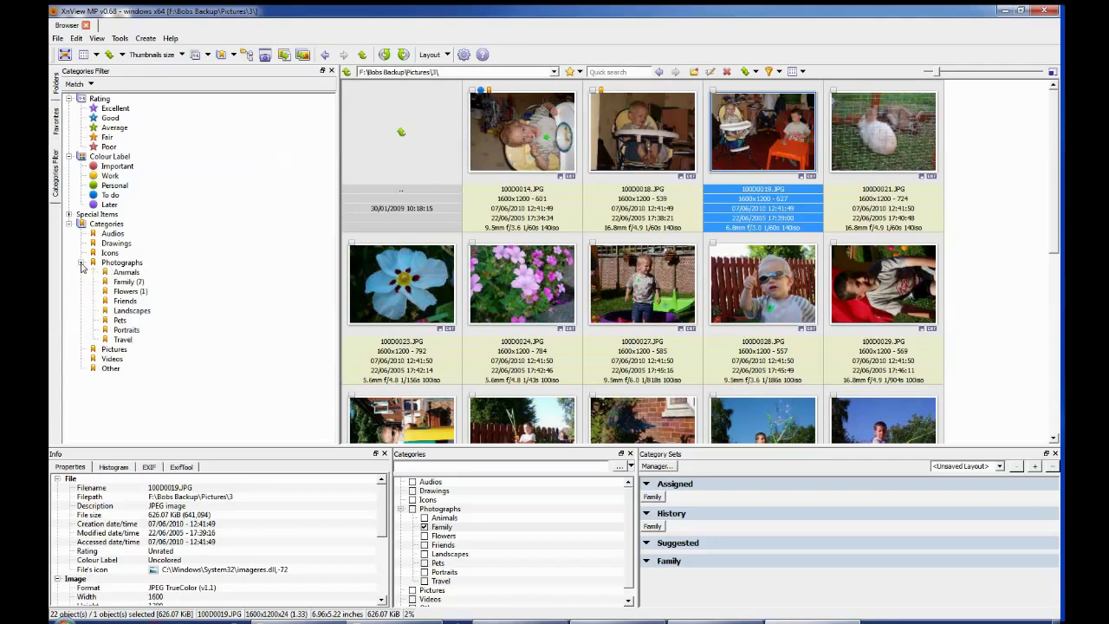
click(126, 282)
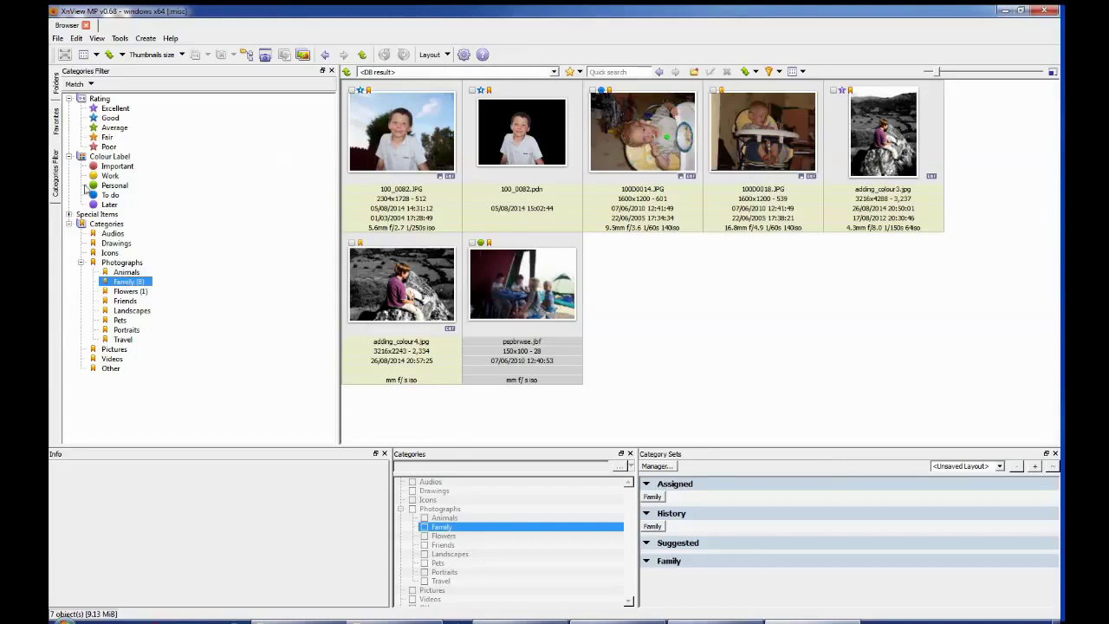
click(108, 196)
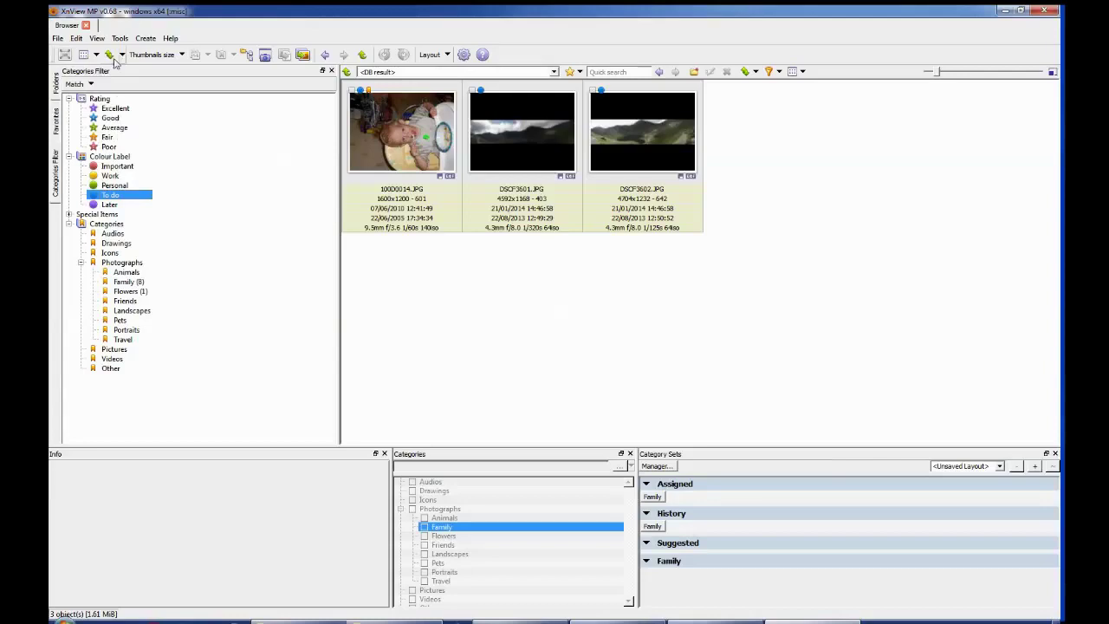
click(57, 129)
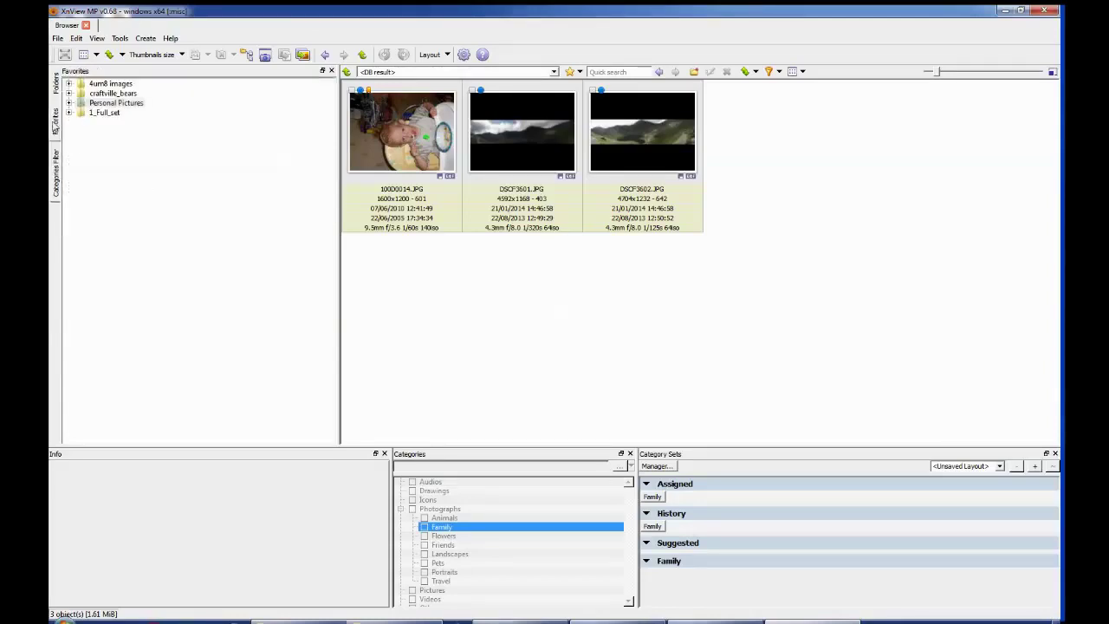
click(120, 104)
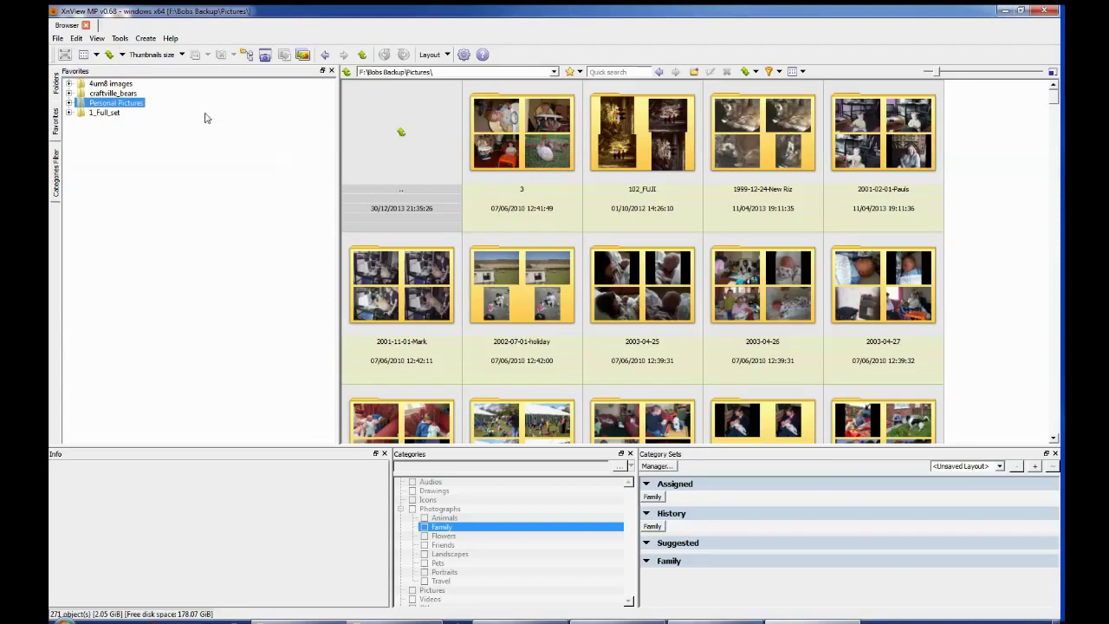
click(90, 42)
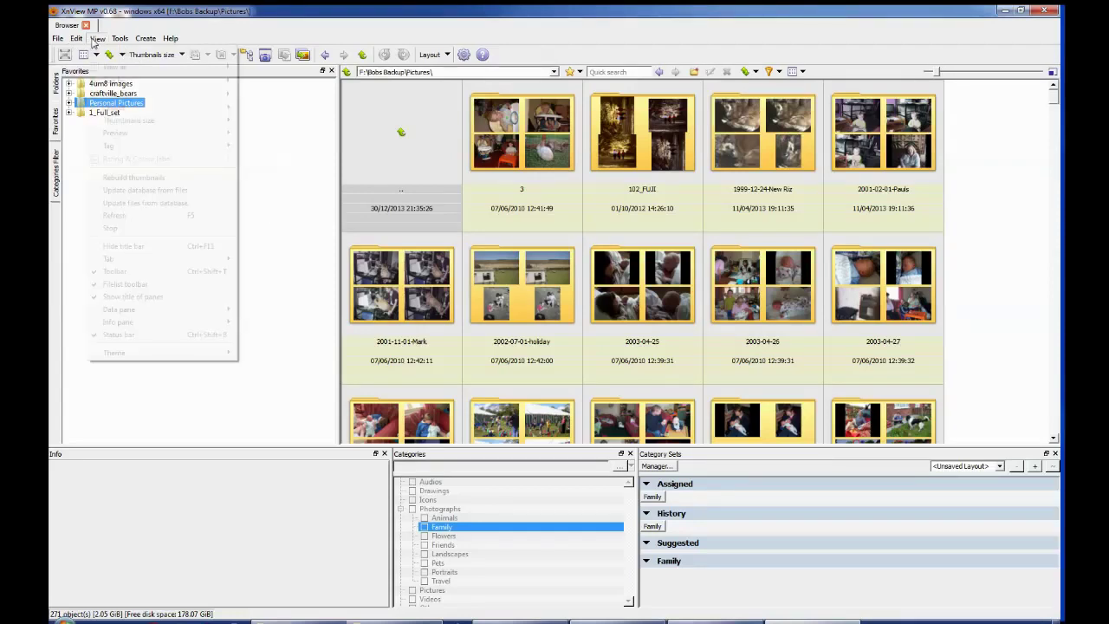
mouse_move(171, 101)
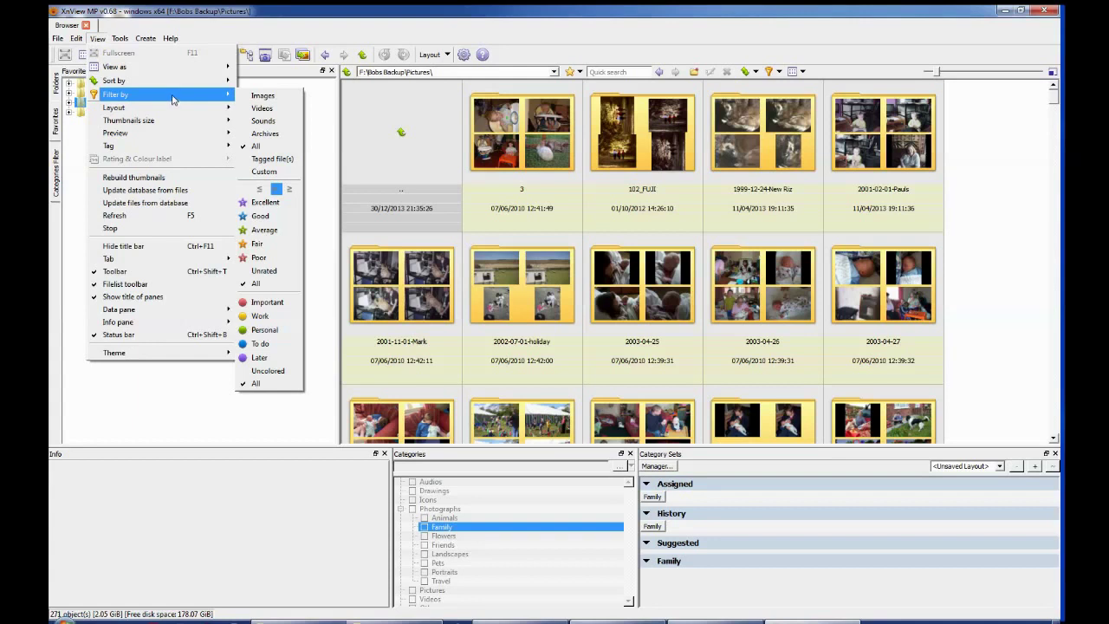
mouse_move(201, 126)
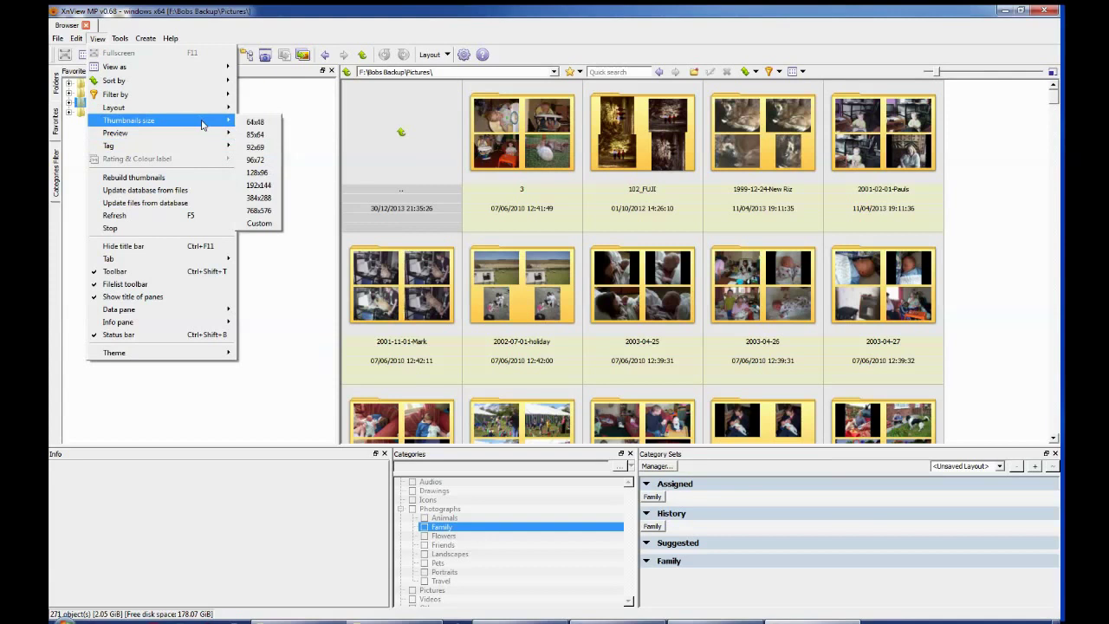
mouse_move(208, 102)
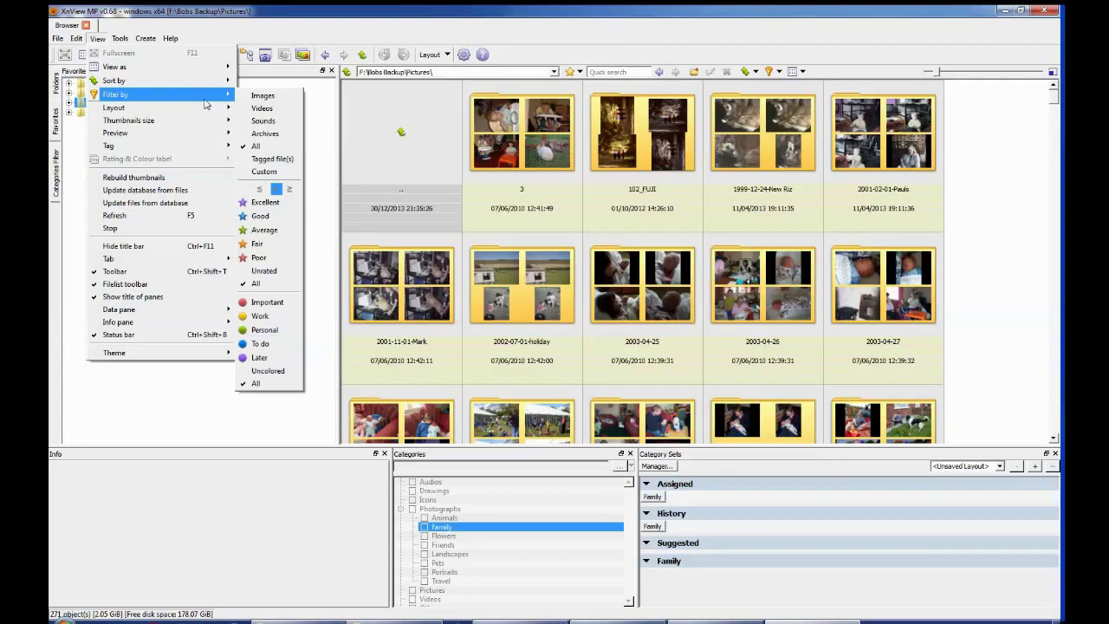
click(198, 389)
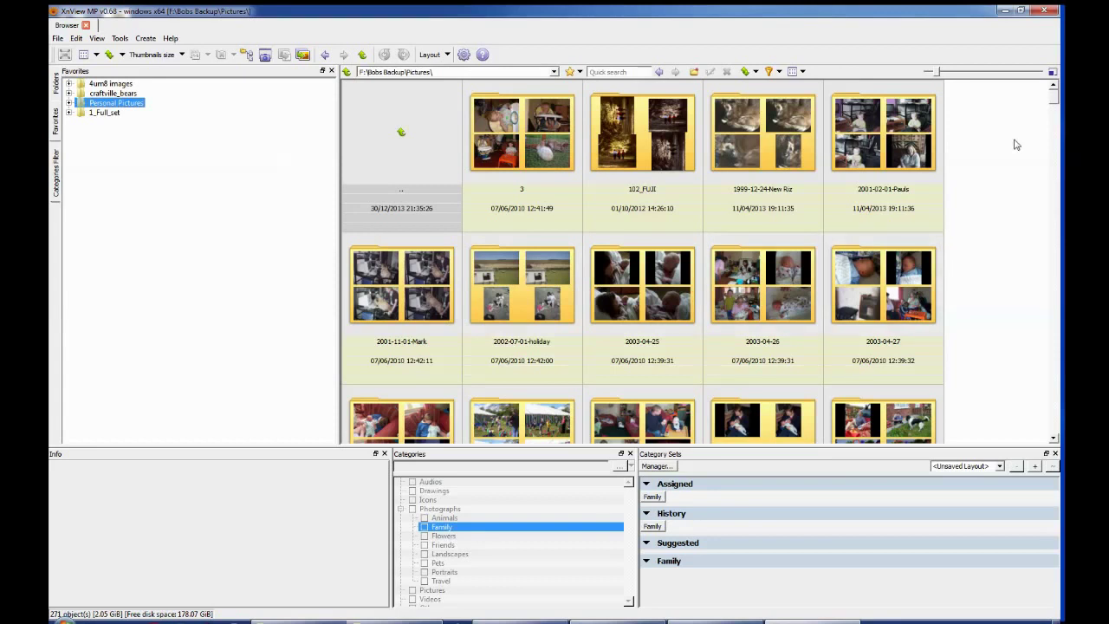
Step: Look into 2012_08_Wales, go back to Pictures, then open 2012_08_gardencentreand butterflies
drag(1055, 101, 1053, 202)
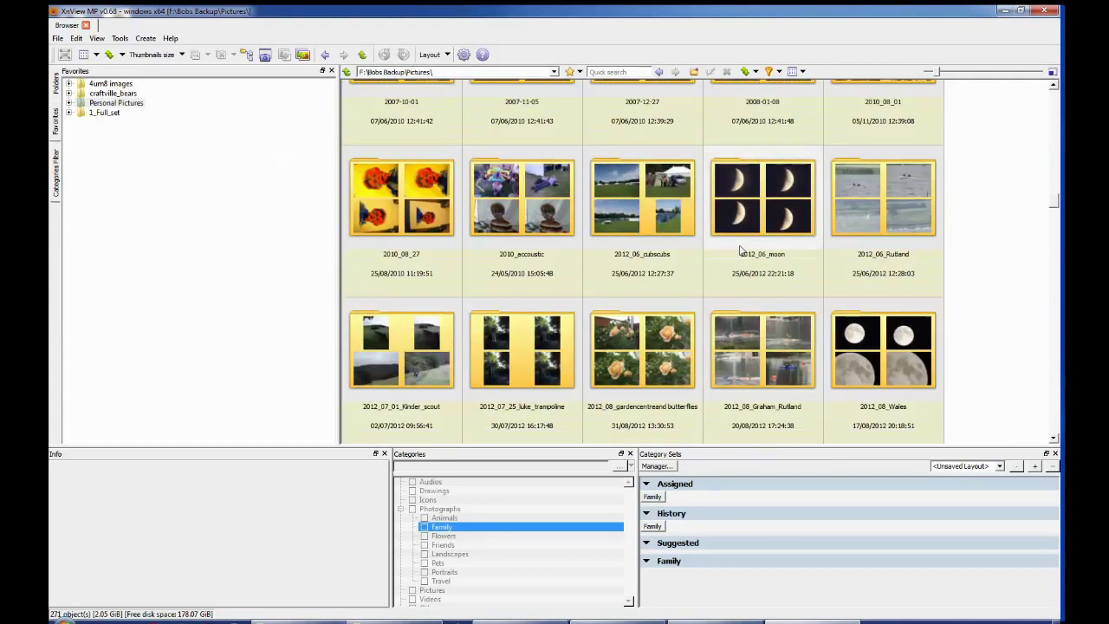
double_click(883, 351)
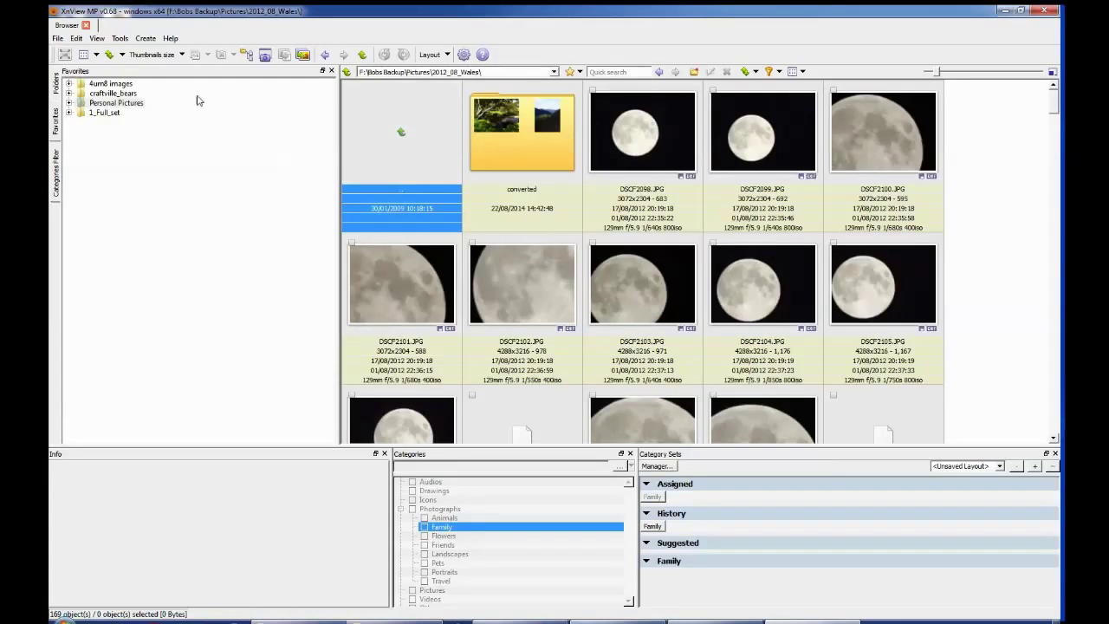
click(363, 55)
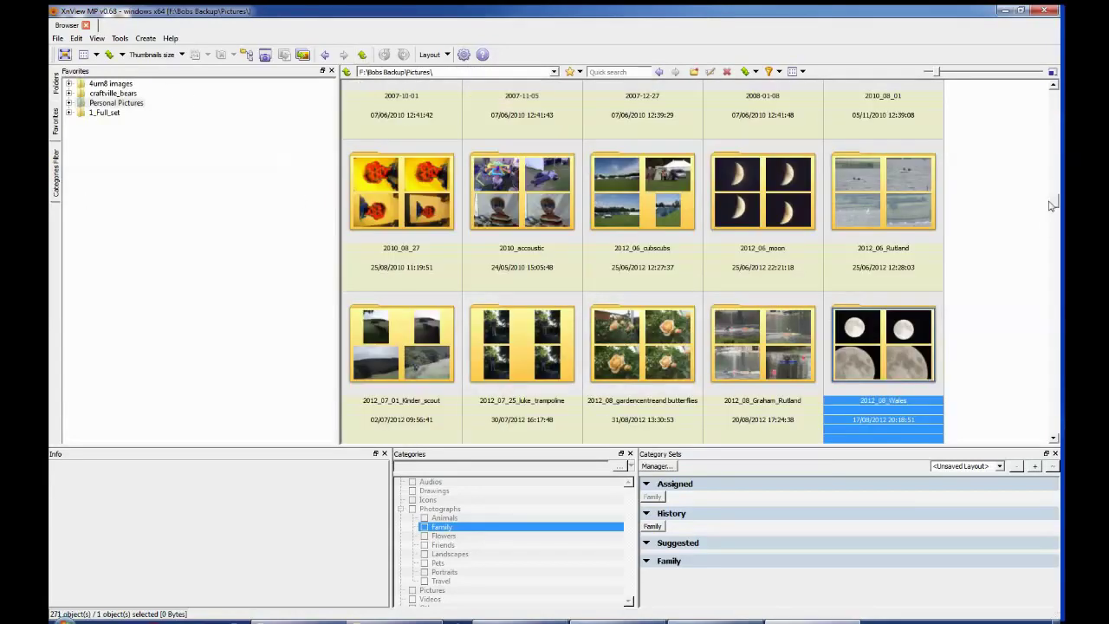
scroll(1055, 202, down, 5)
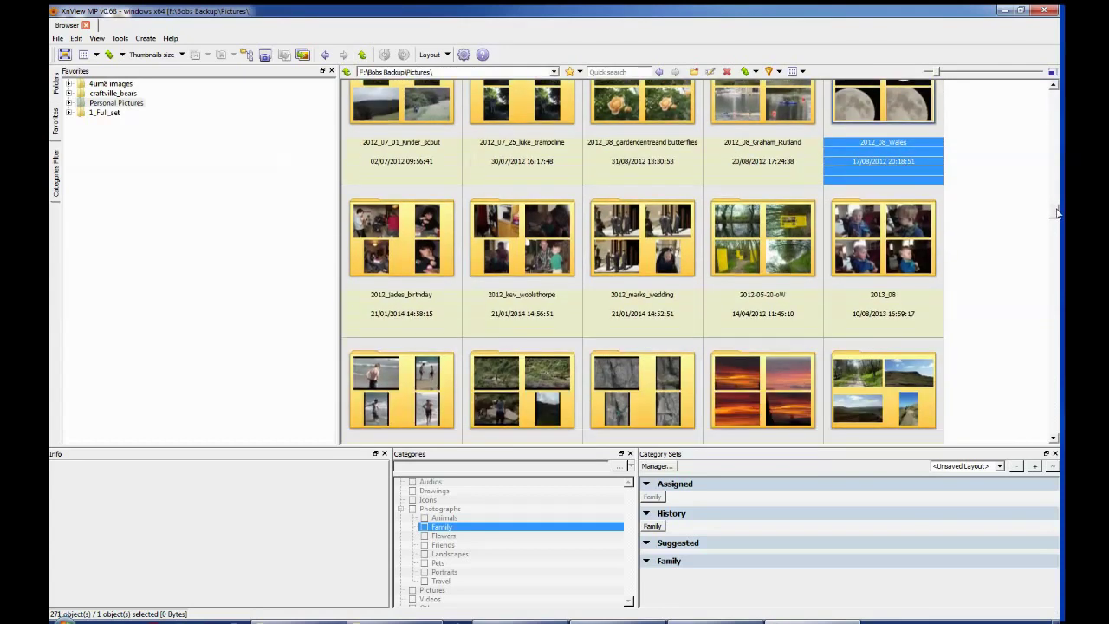
double_click(656, 182)
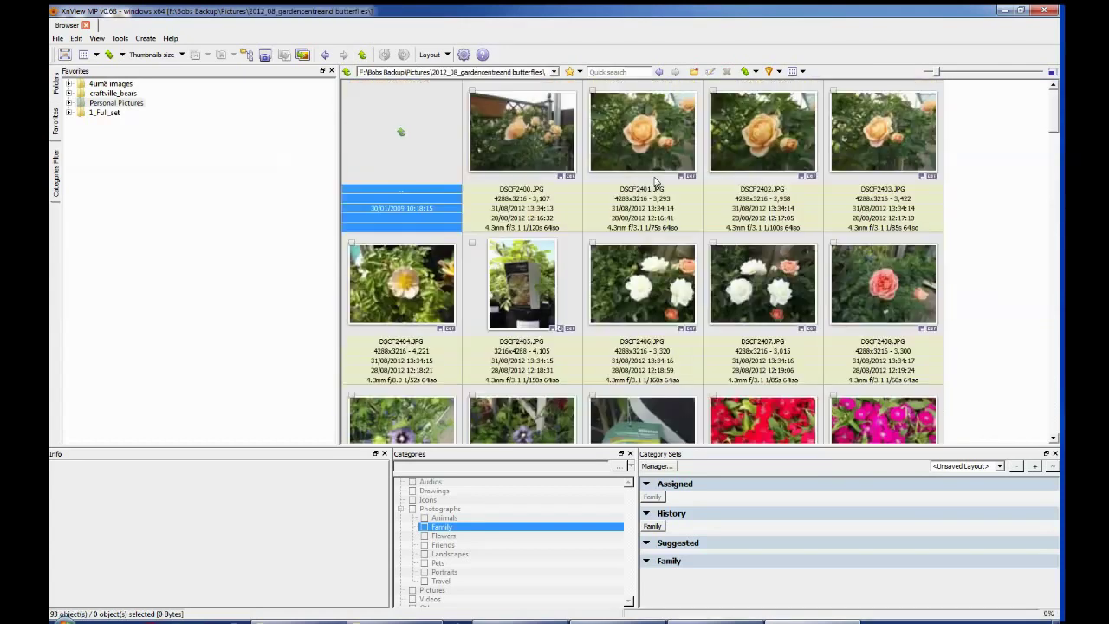
Step: Open DSCF2408.JPG and apply Image > Map > Automatic levels and Automatic contrast
double_click(887, 286)
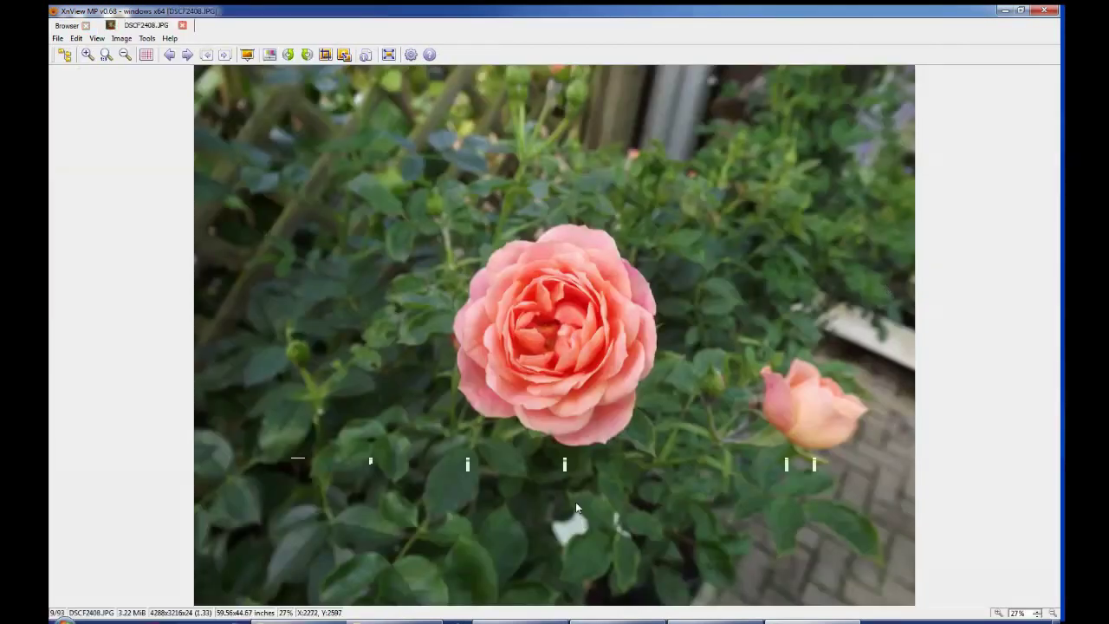
click(122, 39)
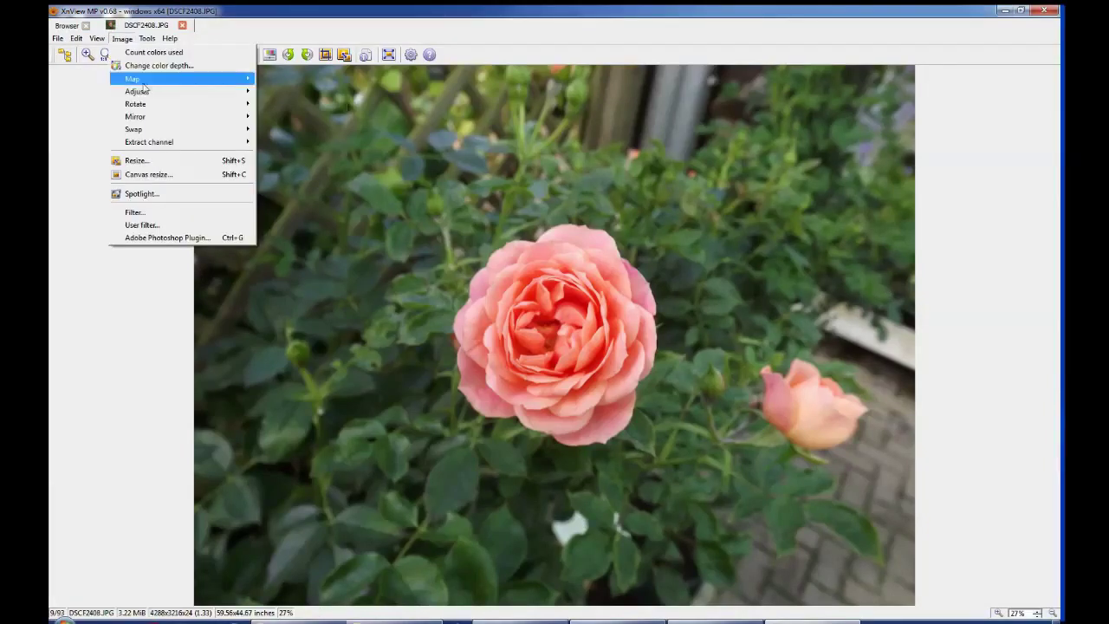
mouse_move(151, 105)
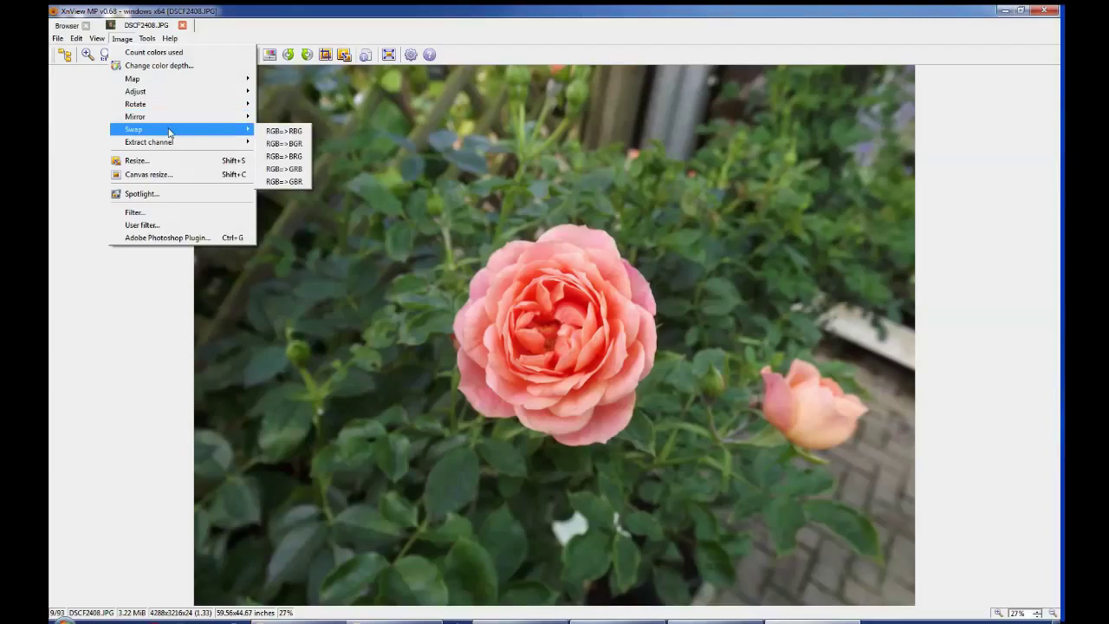
mouse_move(178, 152)
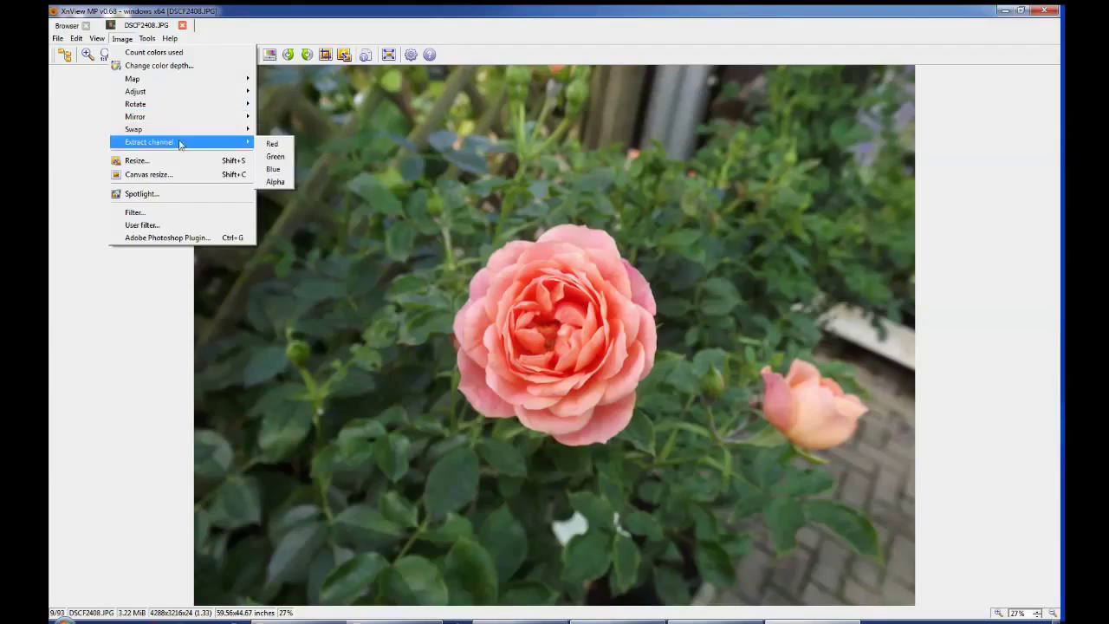
mouse_move(178, 82)
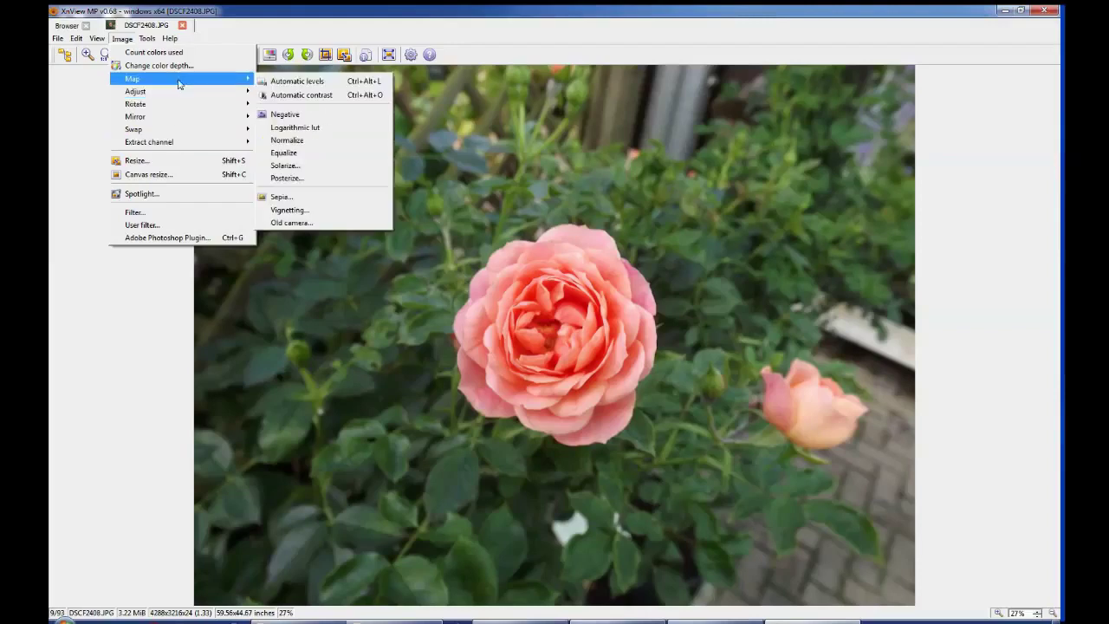
click(303, 81)
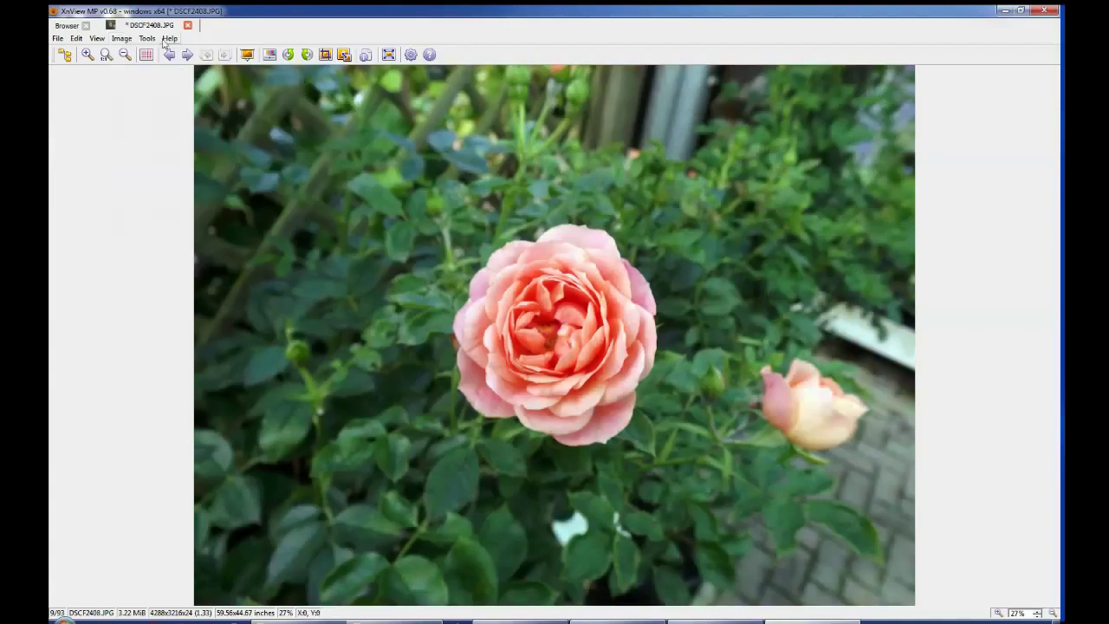
click(121, 39)
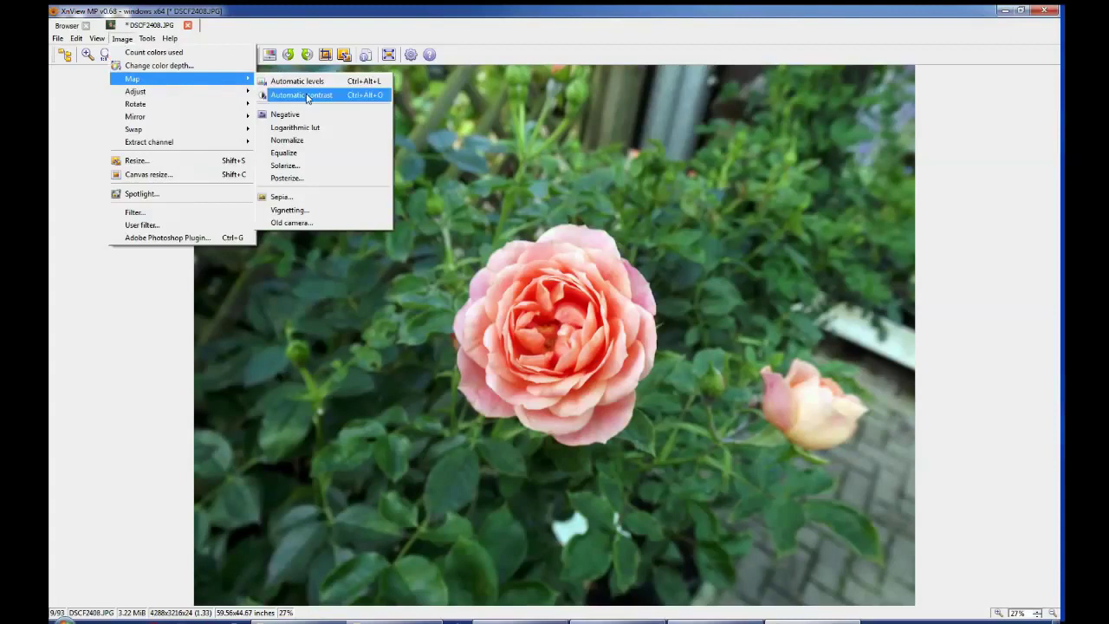
click(306, 96)
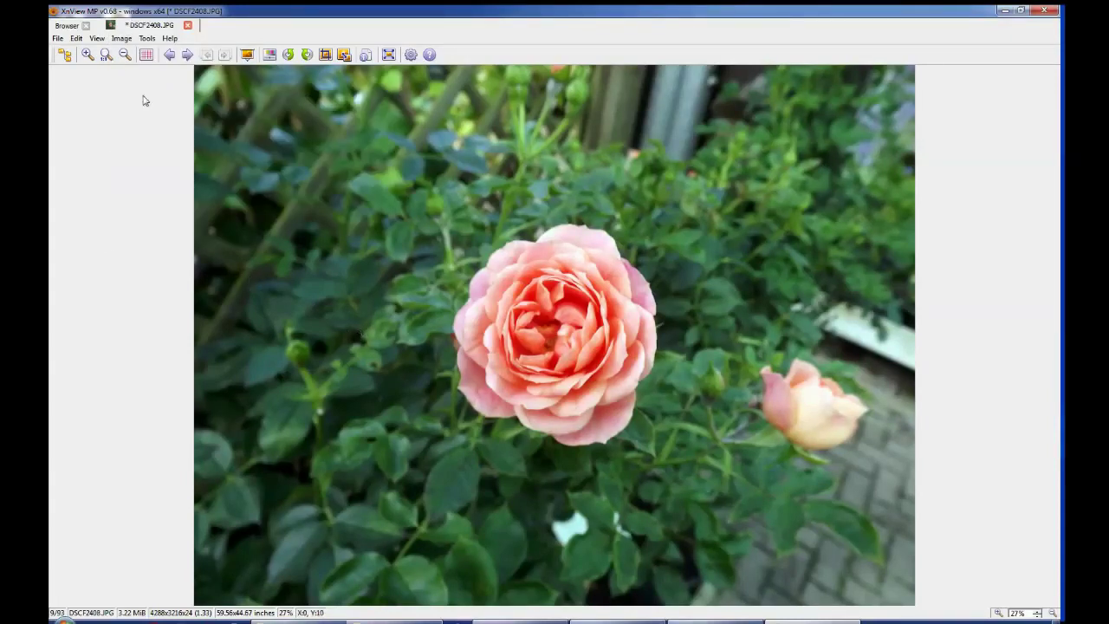
click(121, 40)
mouse_move(183, 93)
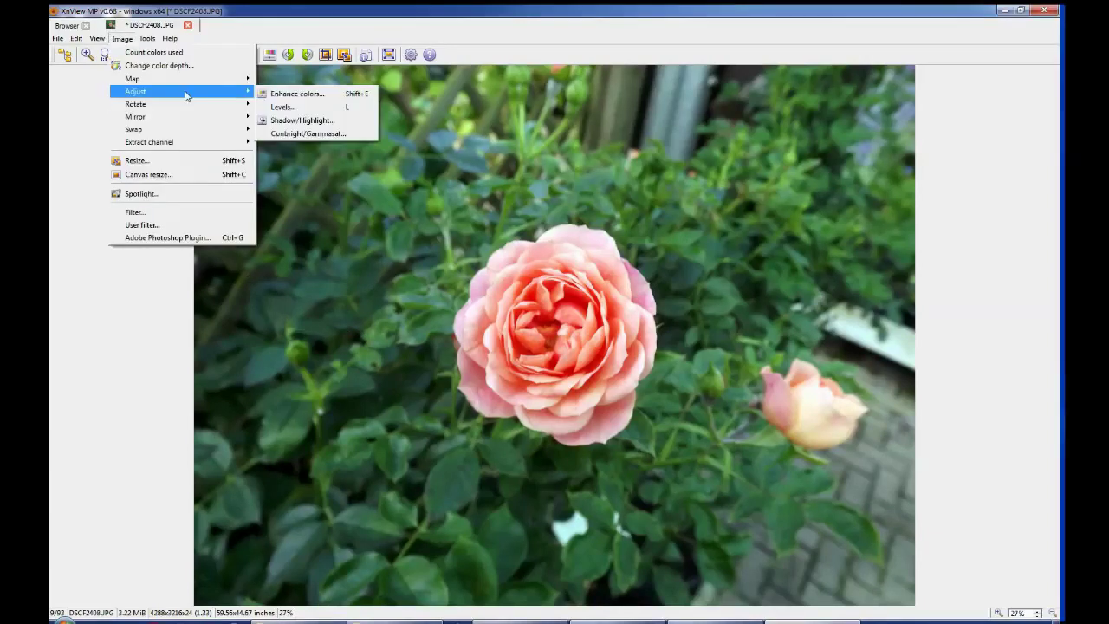
click(293, 94)
drag(808, 165, 731, 74)
drag(694, 143, 696, 198)
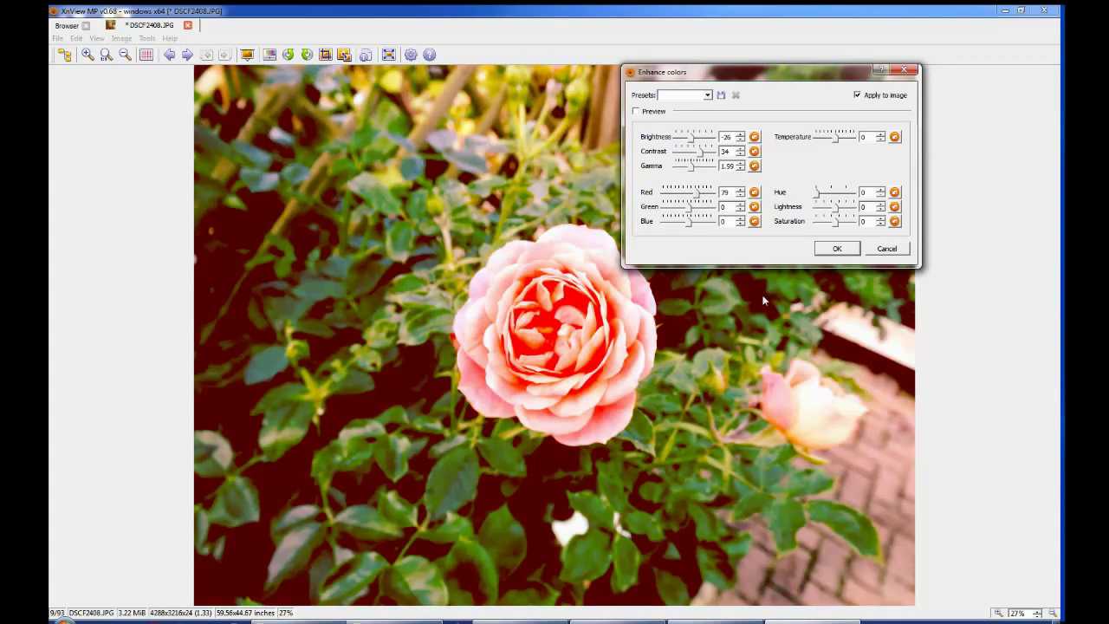
drag(817, 192, 841, 198)
click(755, 137)
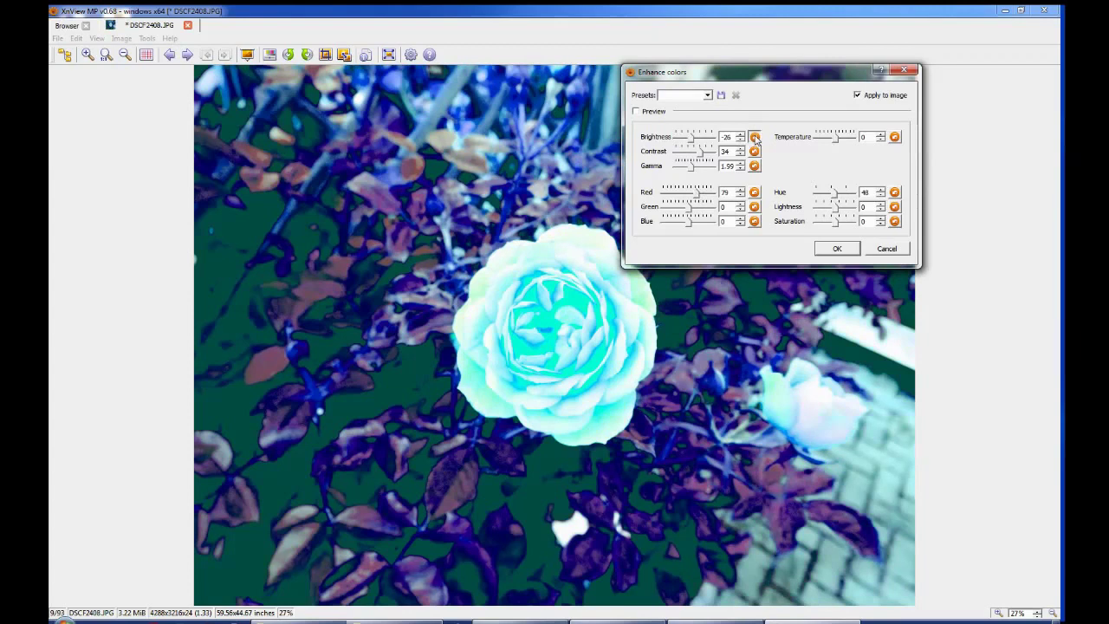
click(755, 151)
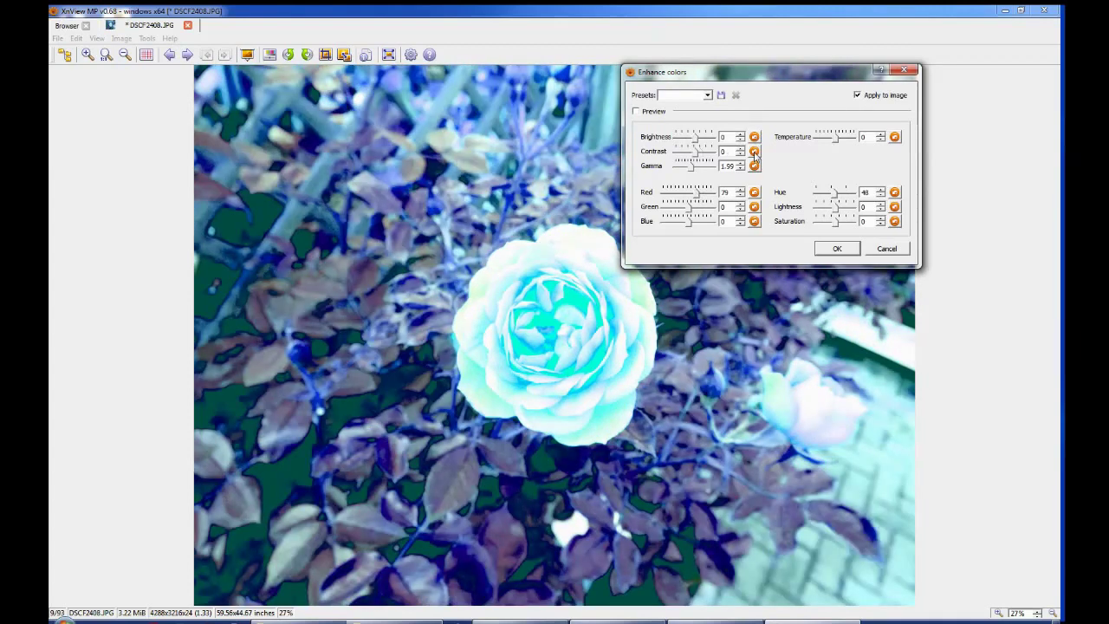
click(755, 165)
click(755, 192)
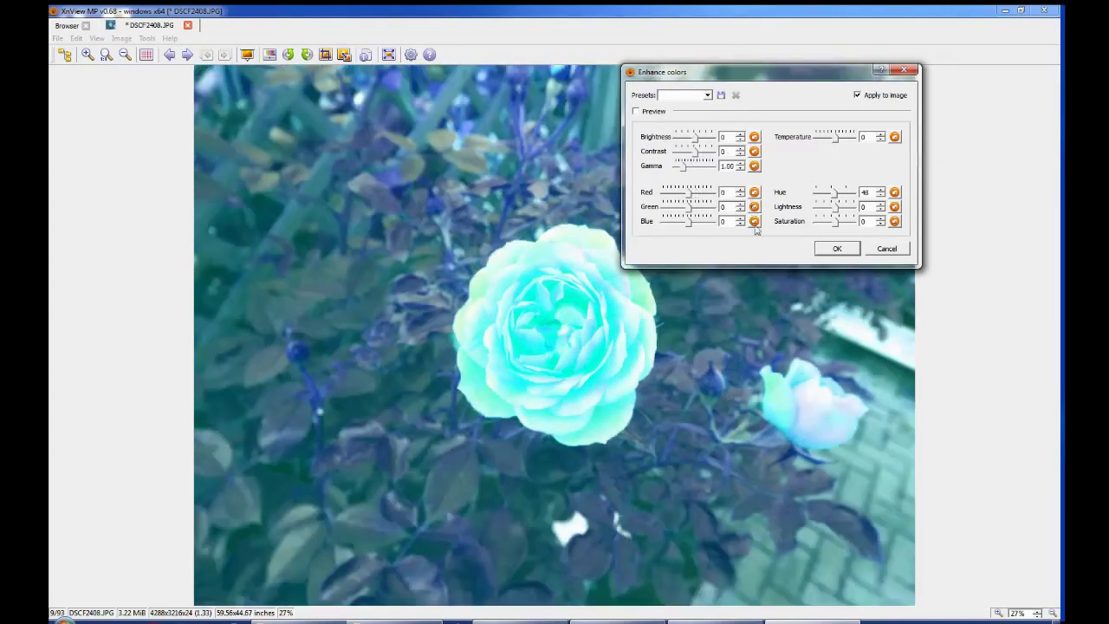
click(755, 221)
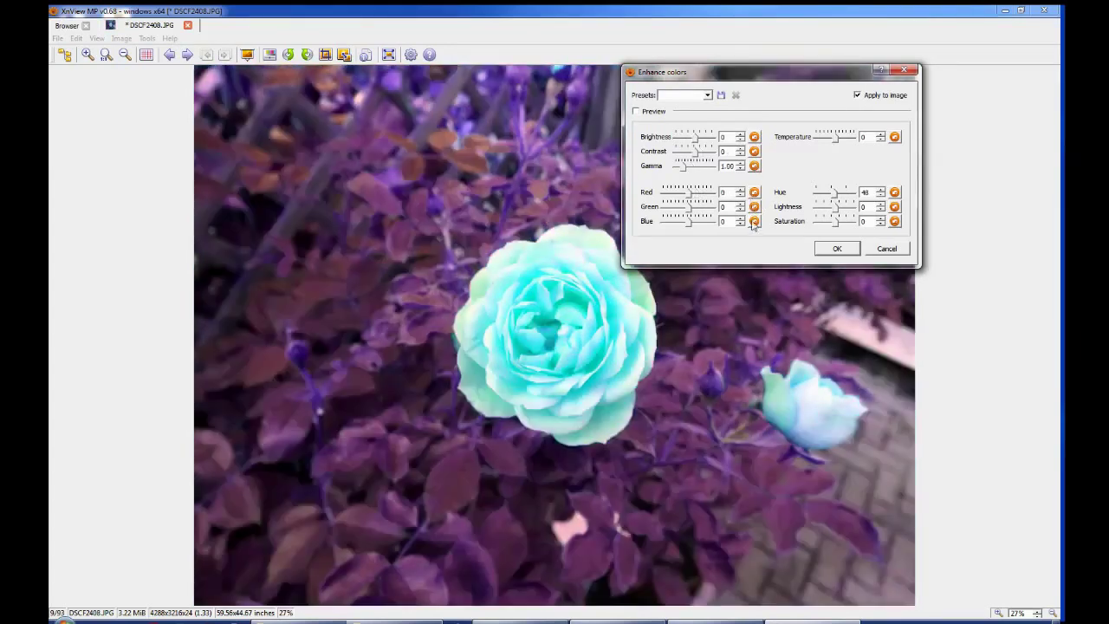
click(895, 192)
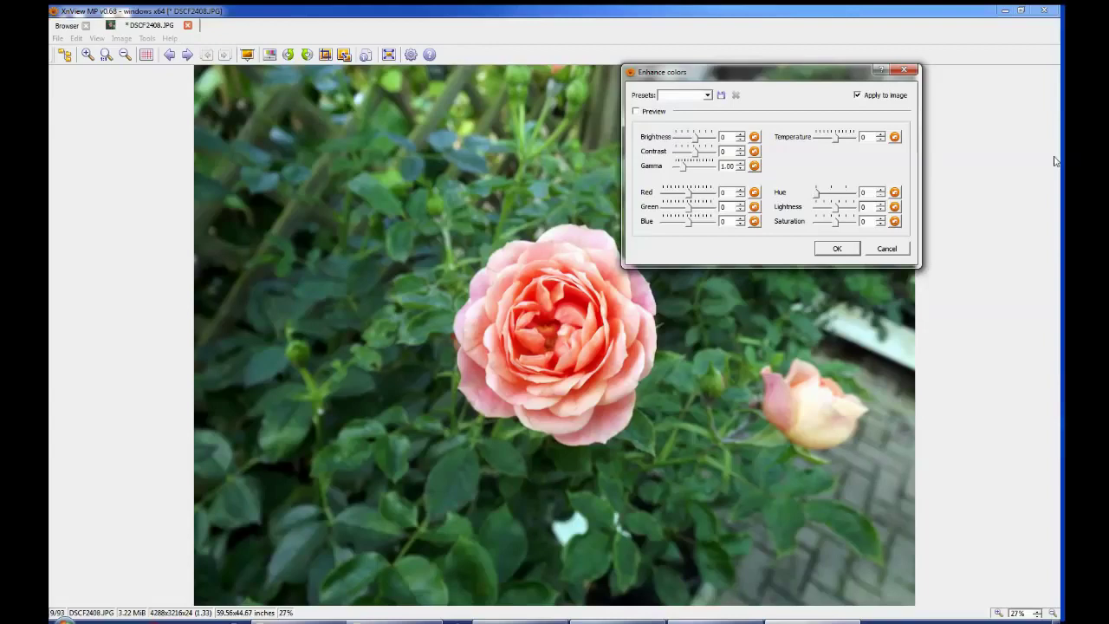
click(886, 249)
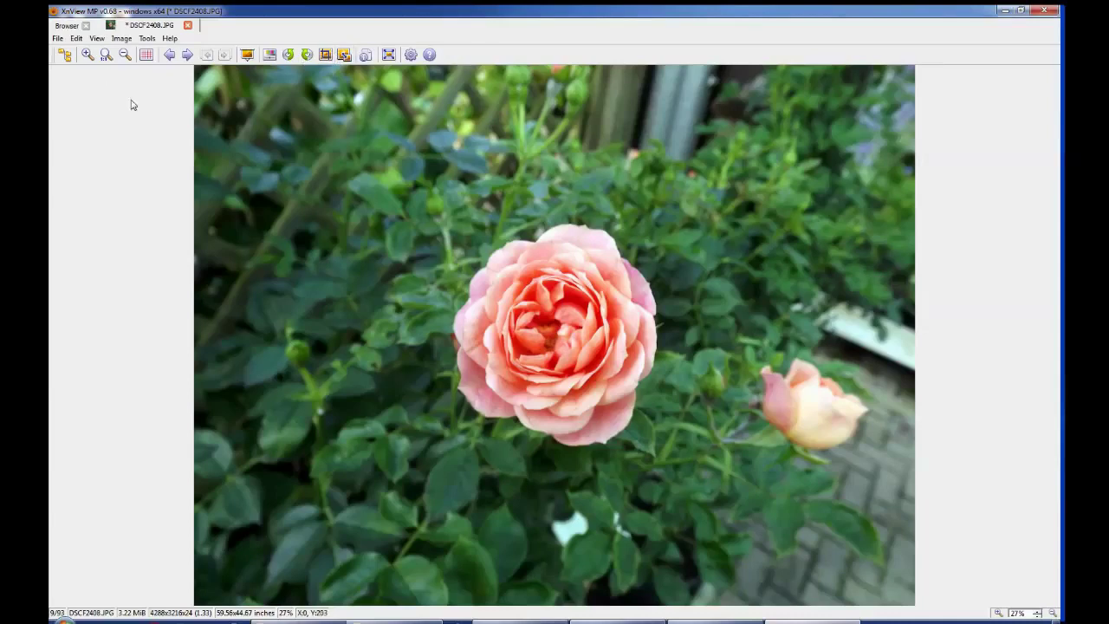
Step: Close DSCF2408.JPG unsaved, then view DSCF2400's IPTC/XMP Credits fields and cancel
click(188, 27)
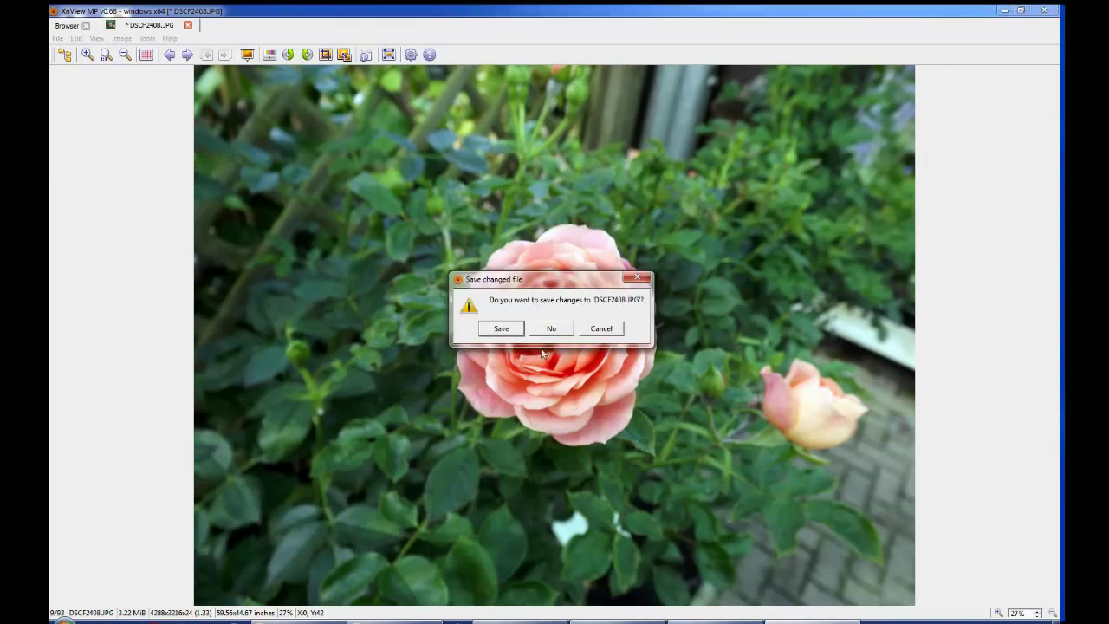
click(548, 333)
right_click(514, 141)
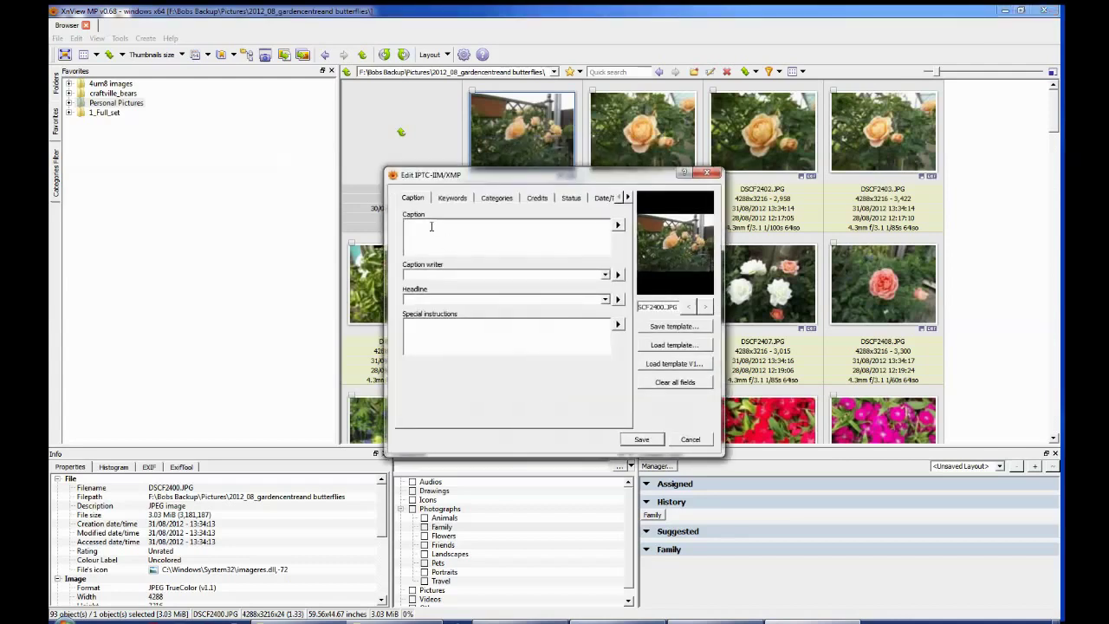
drag(462, 186, 459, 158)
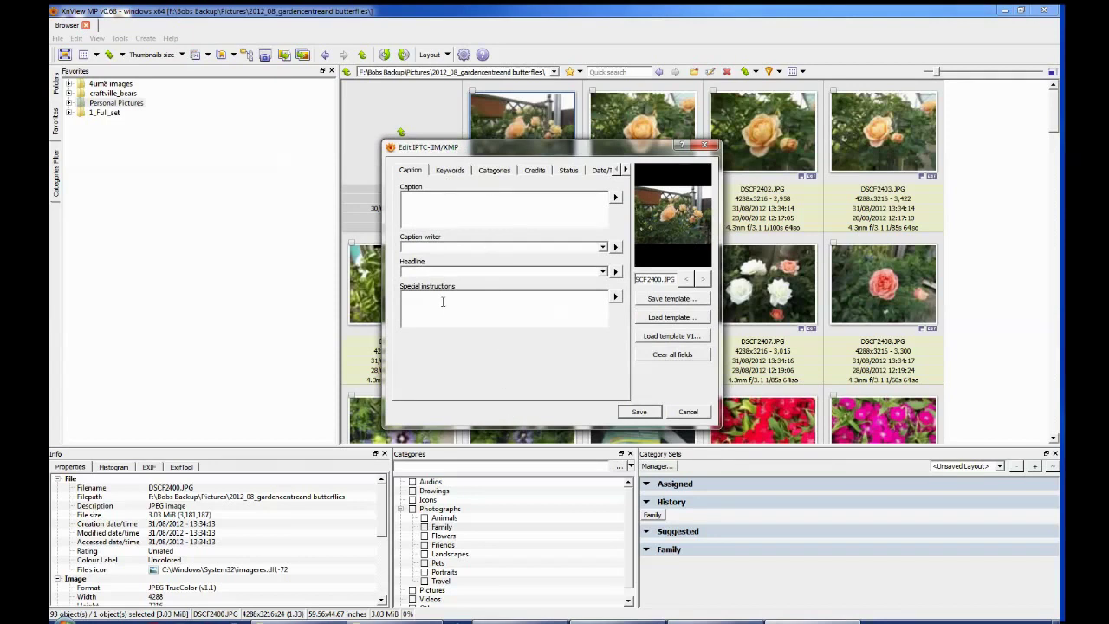
click(537, 171)
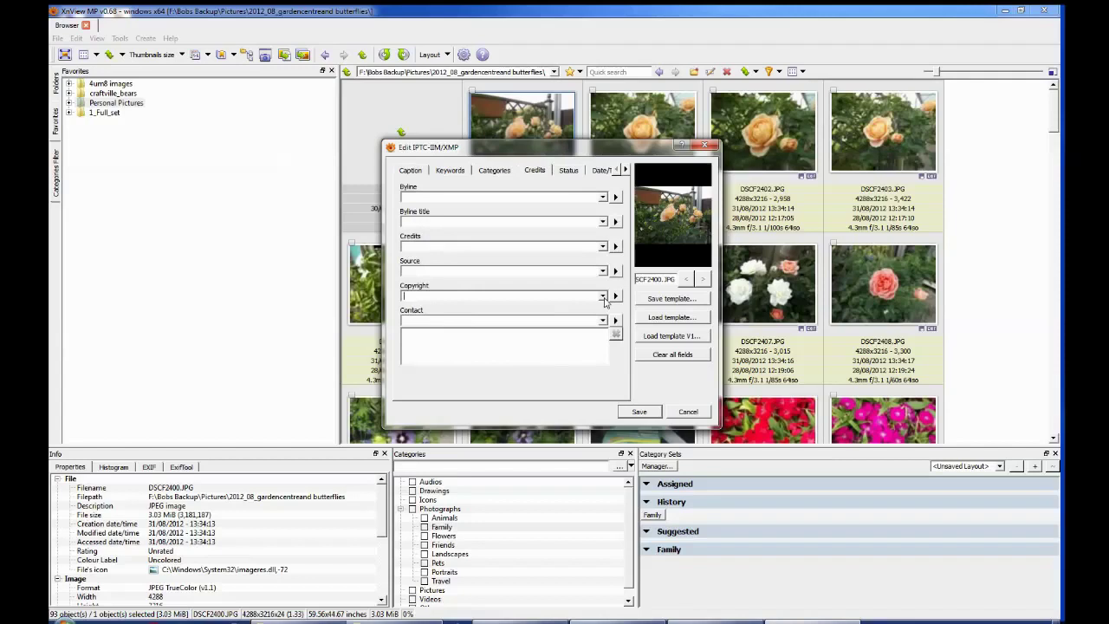
click(688, 412)
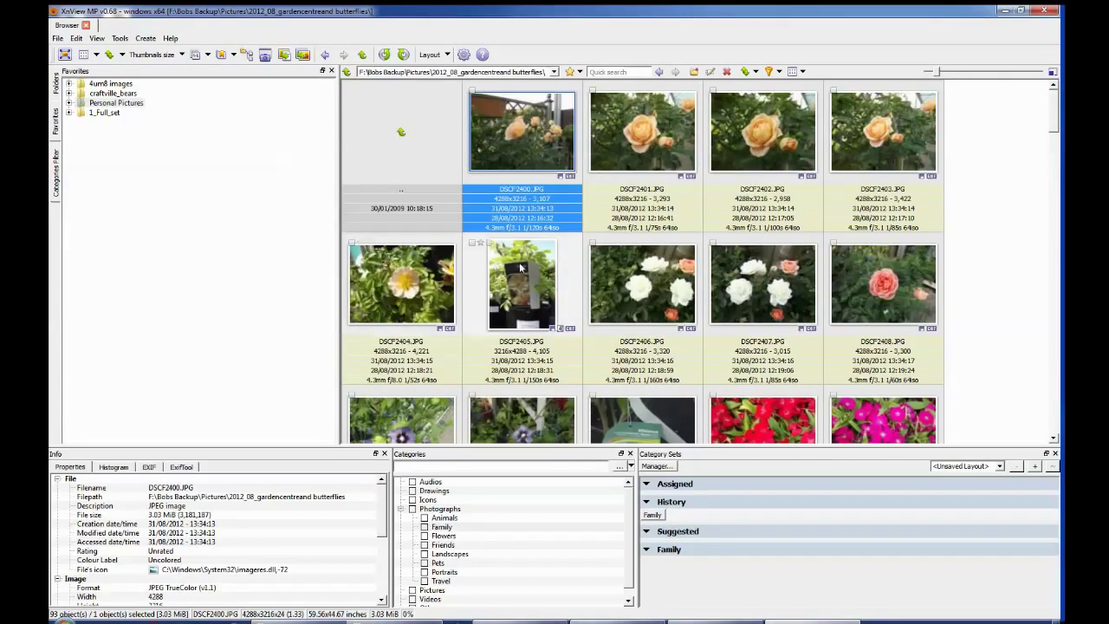
right_click(517, 136)
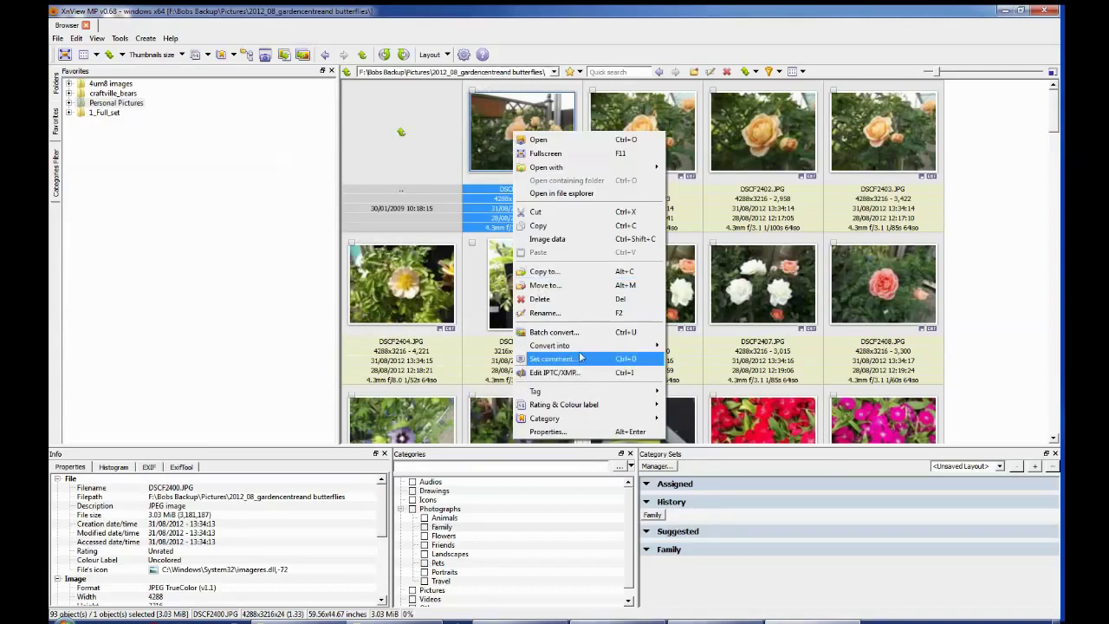
mouse_move(586, 347)
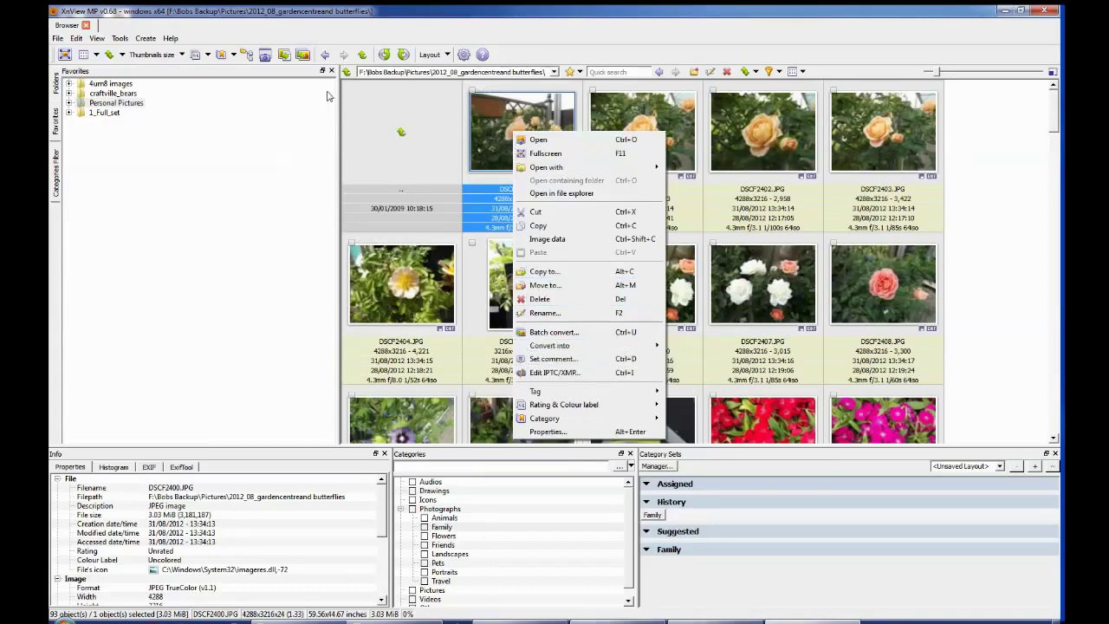
click(259, 181)
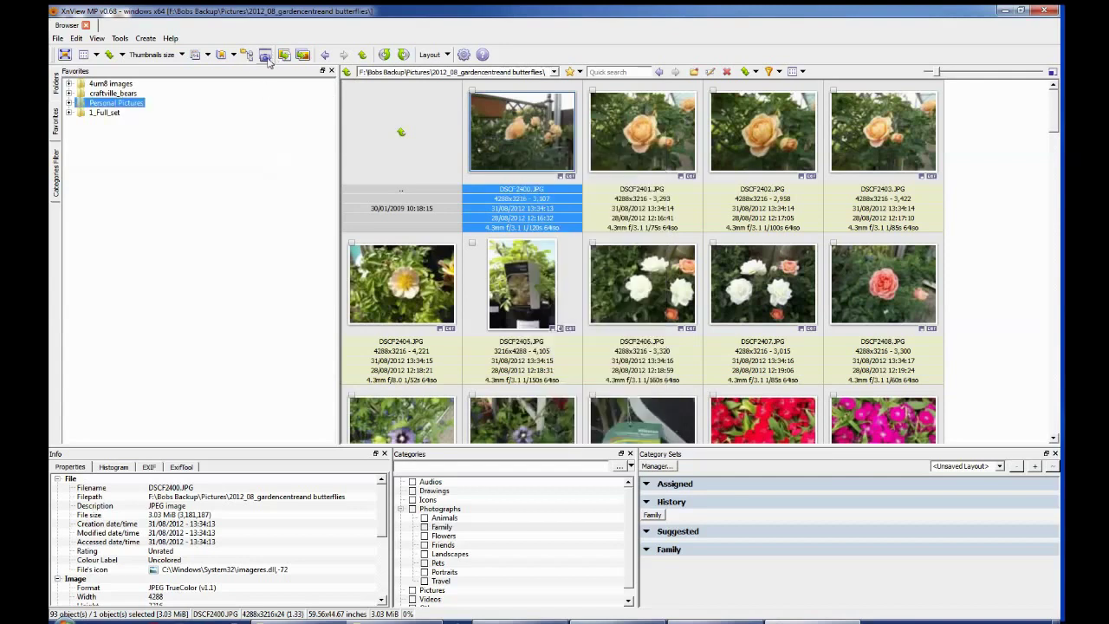